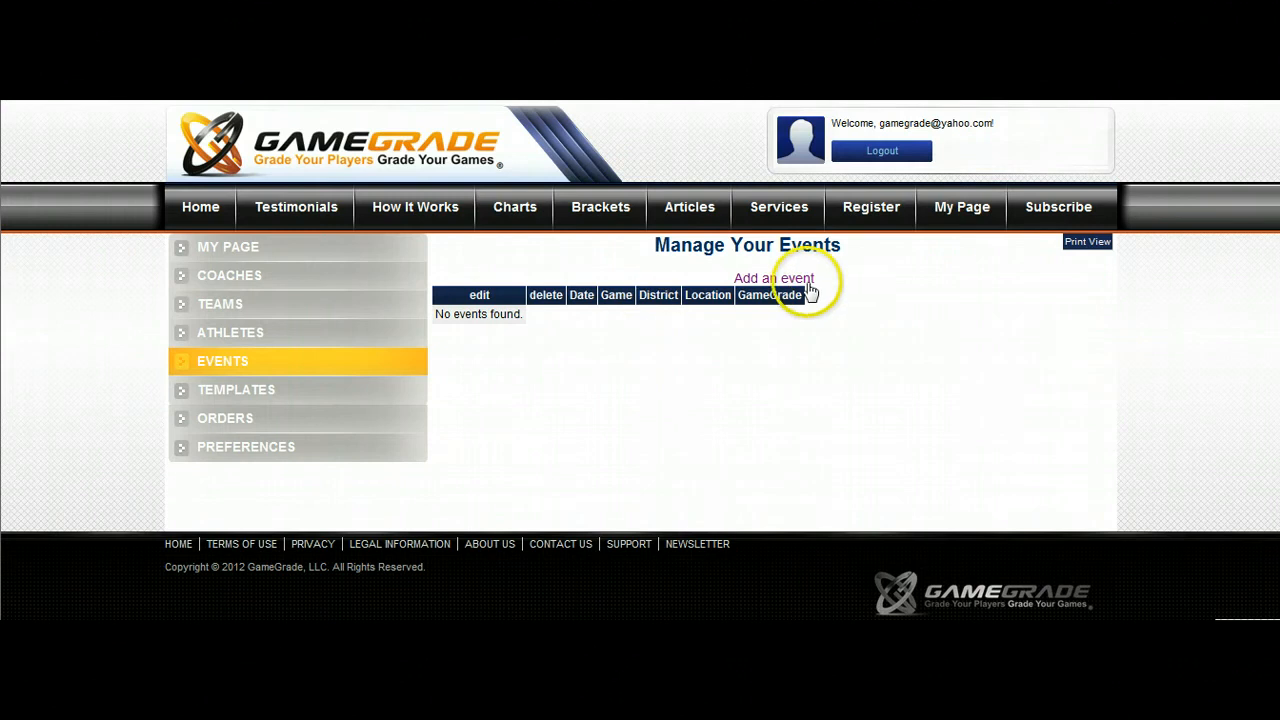
Start a new event with Baseball-Softball as the sport and "Varsity vs. Old School" as the event name.
left_click(806, 280)
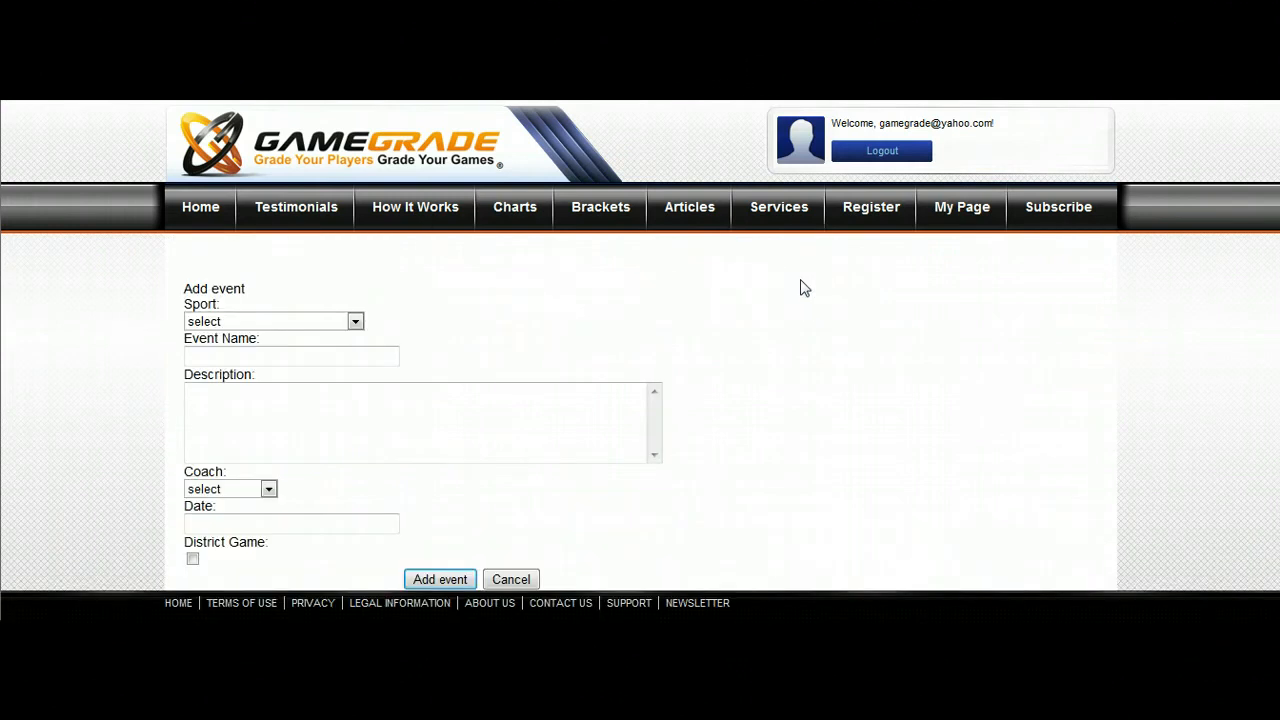
left_click(356, 322)
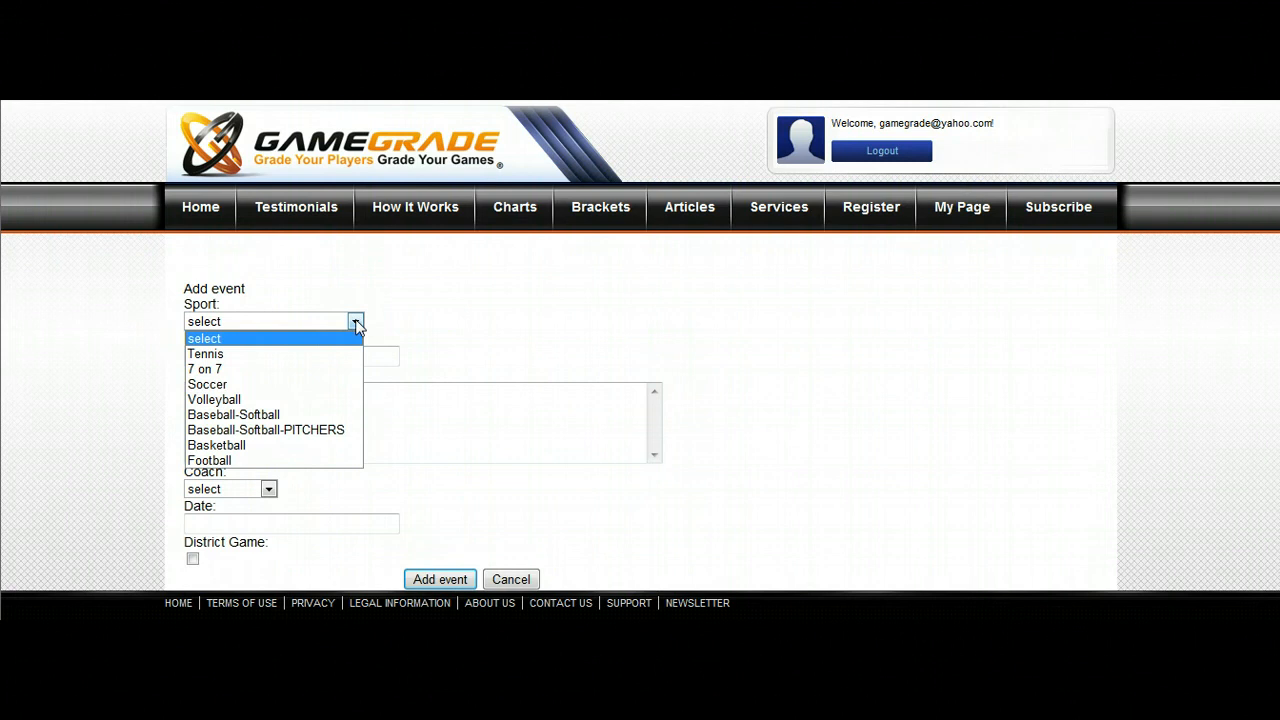
left_click(303, 411)
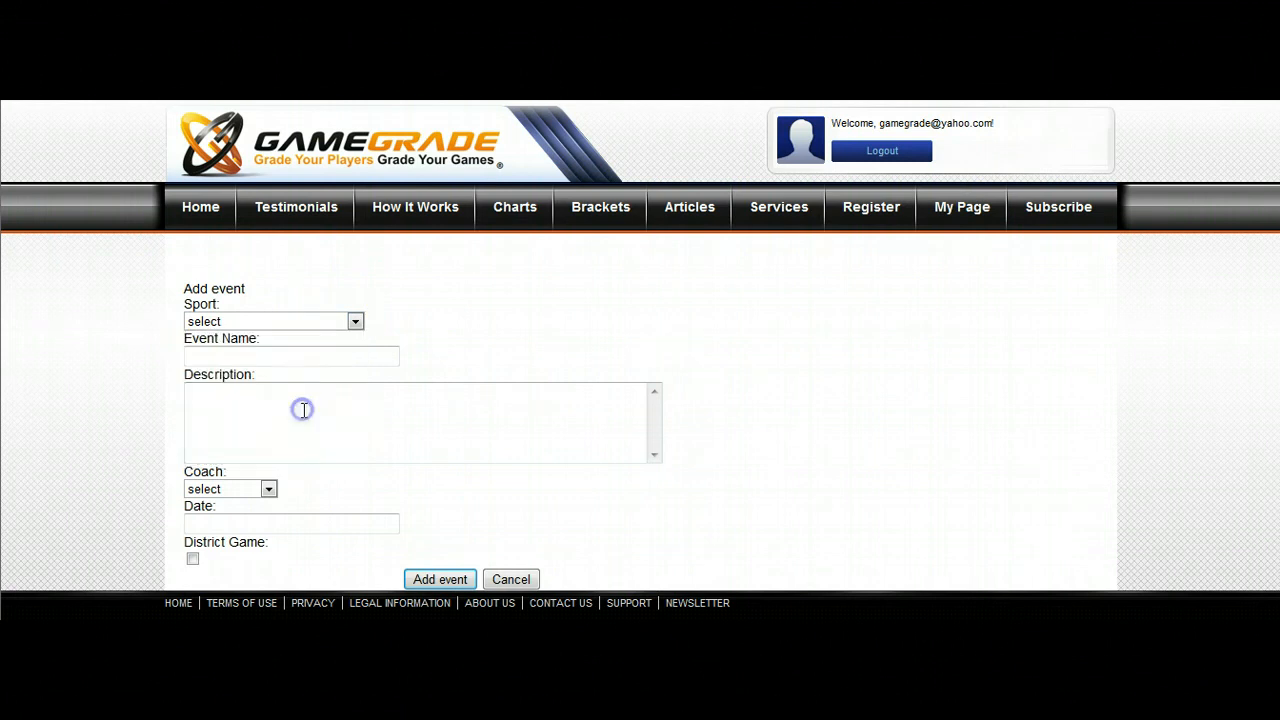
left_click(306, 358)
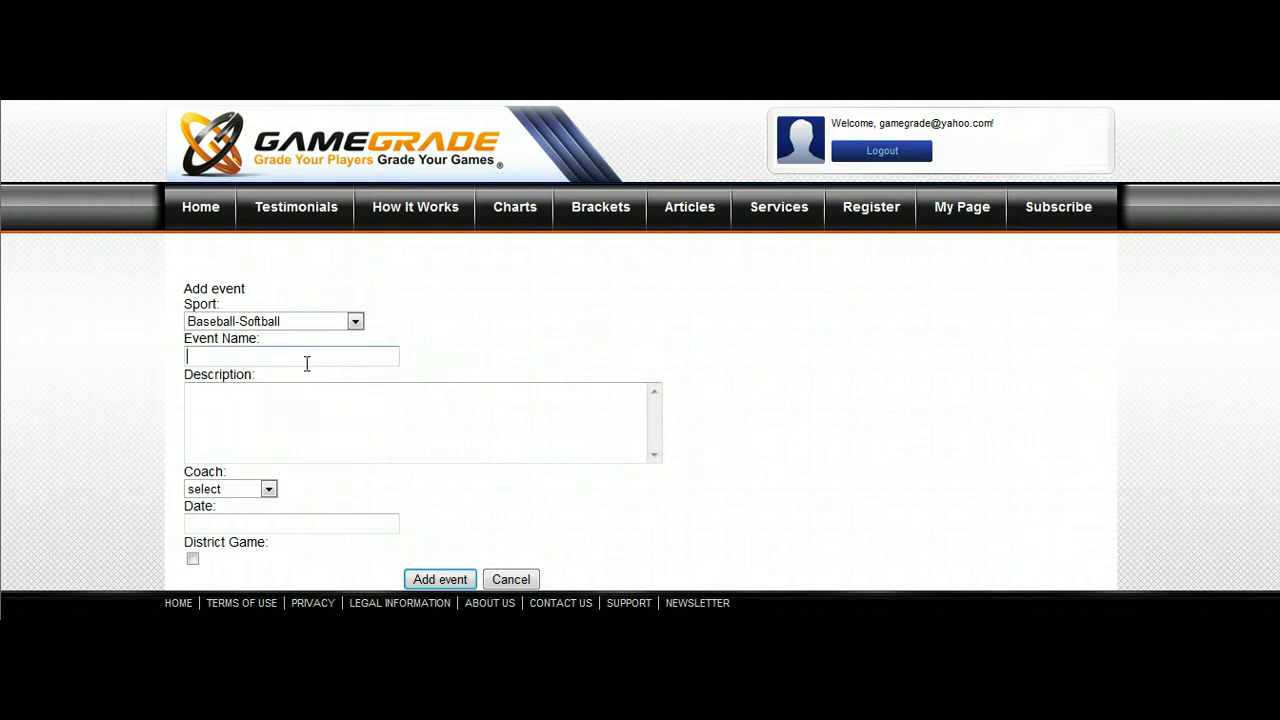
left_click(302, 366)
type("Var")
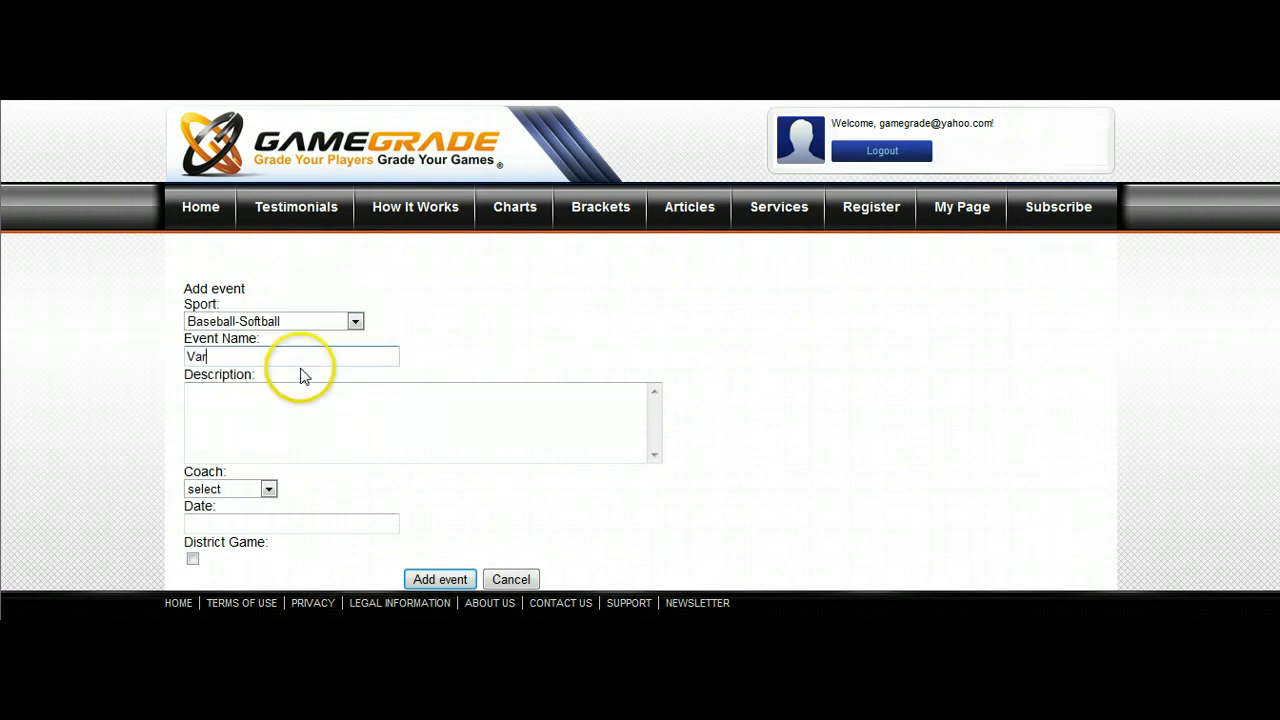
type("sity vs. Old School")
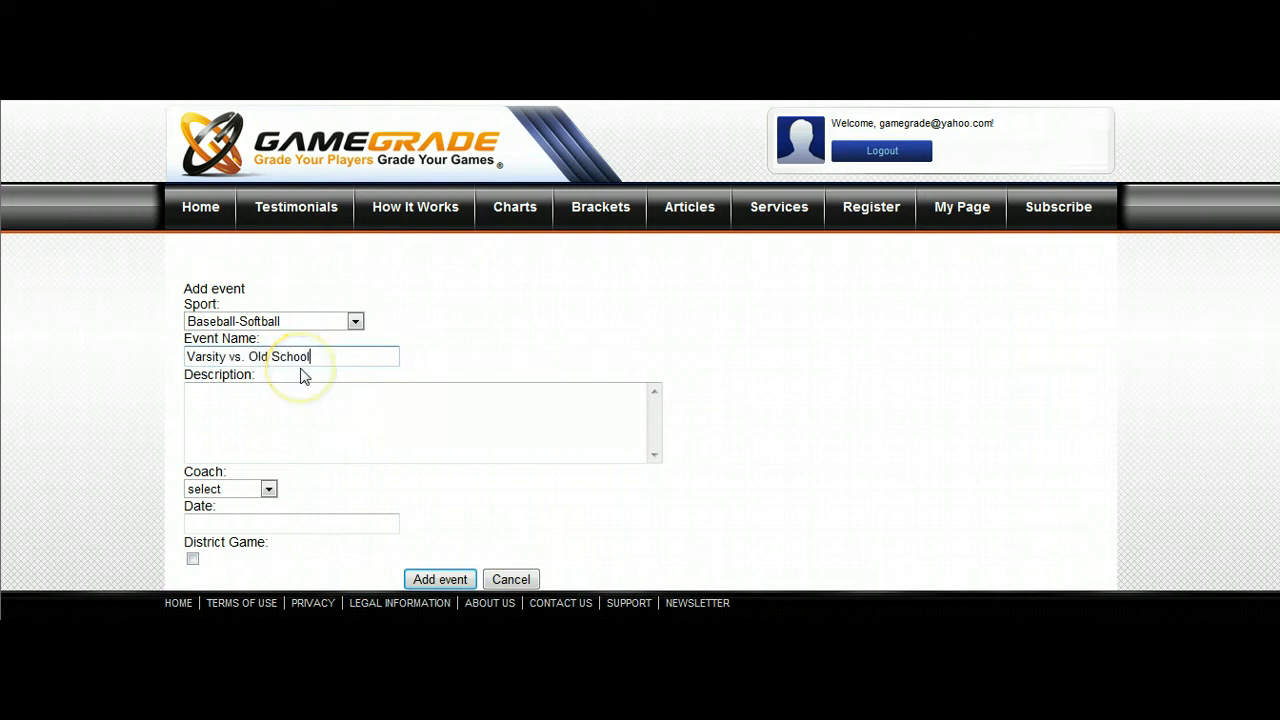
Assign the listed coach to the event, set its date to January 21, 2013, and add the event.
left_click(268, 488)
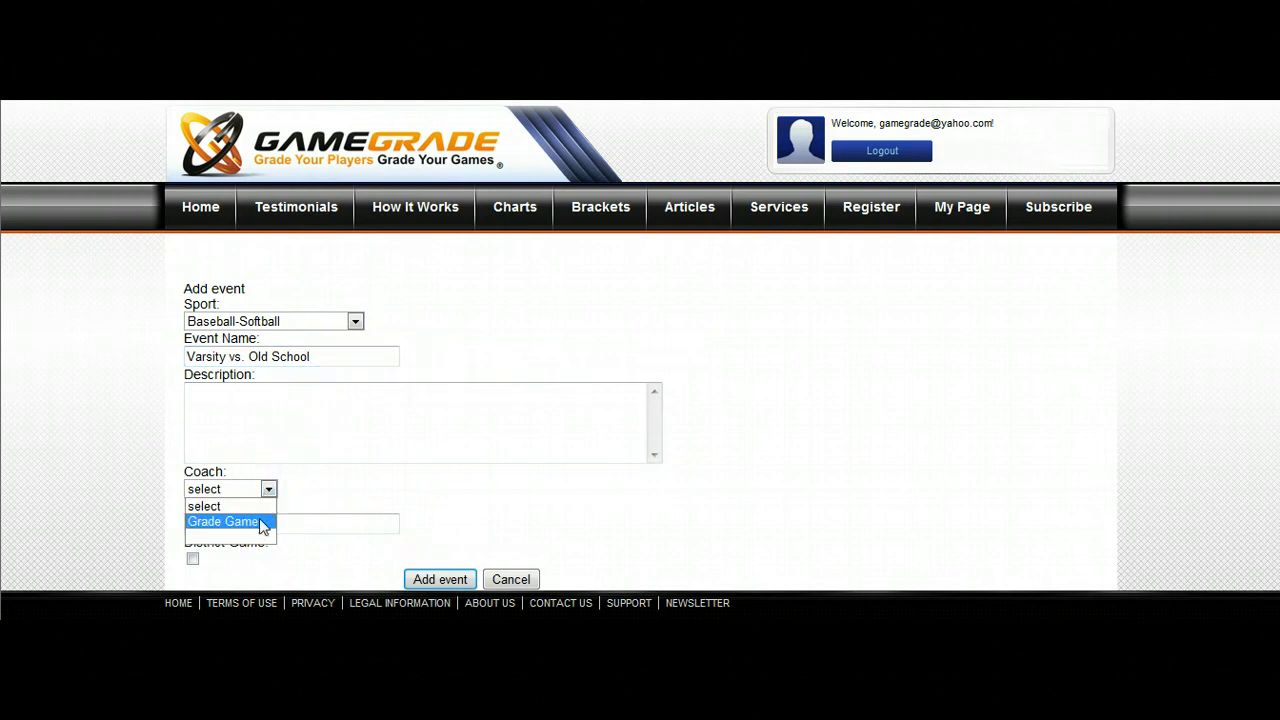
left_click(262, 521)
left_click(286, 525)
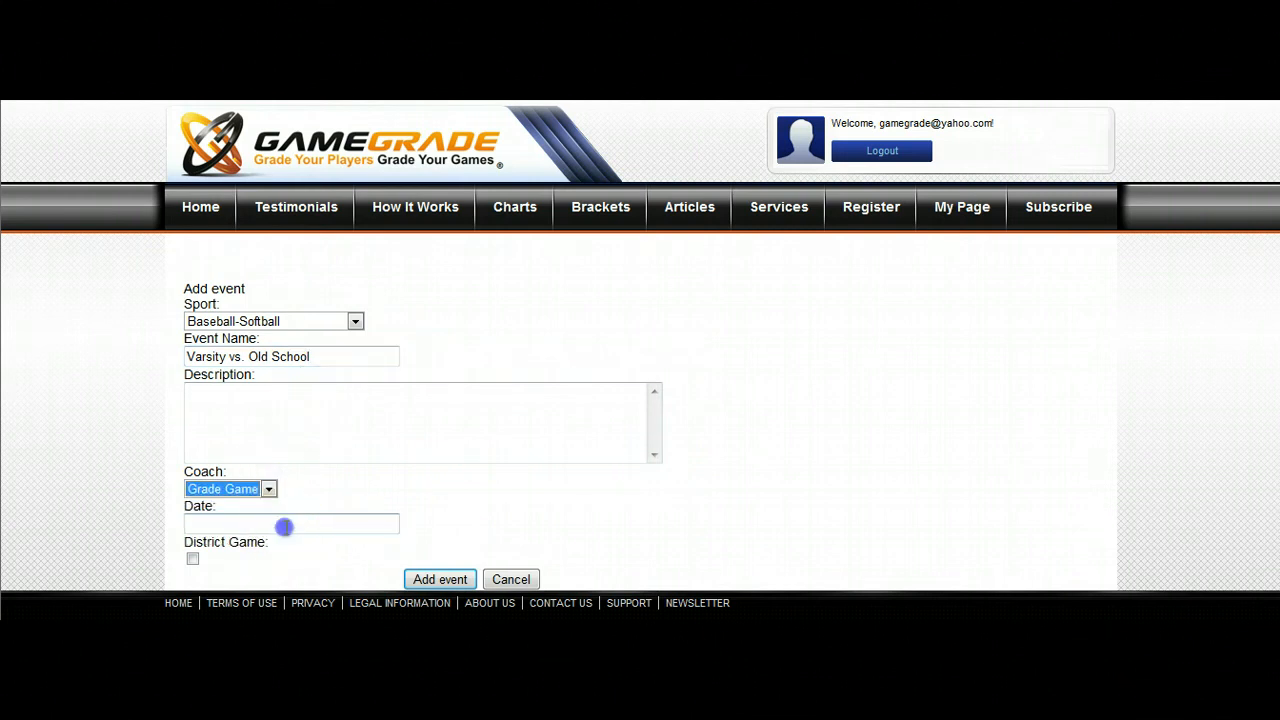
left_click(245, 470)
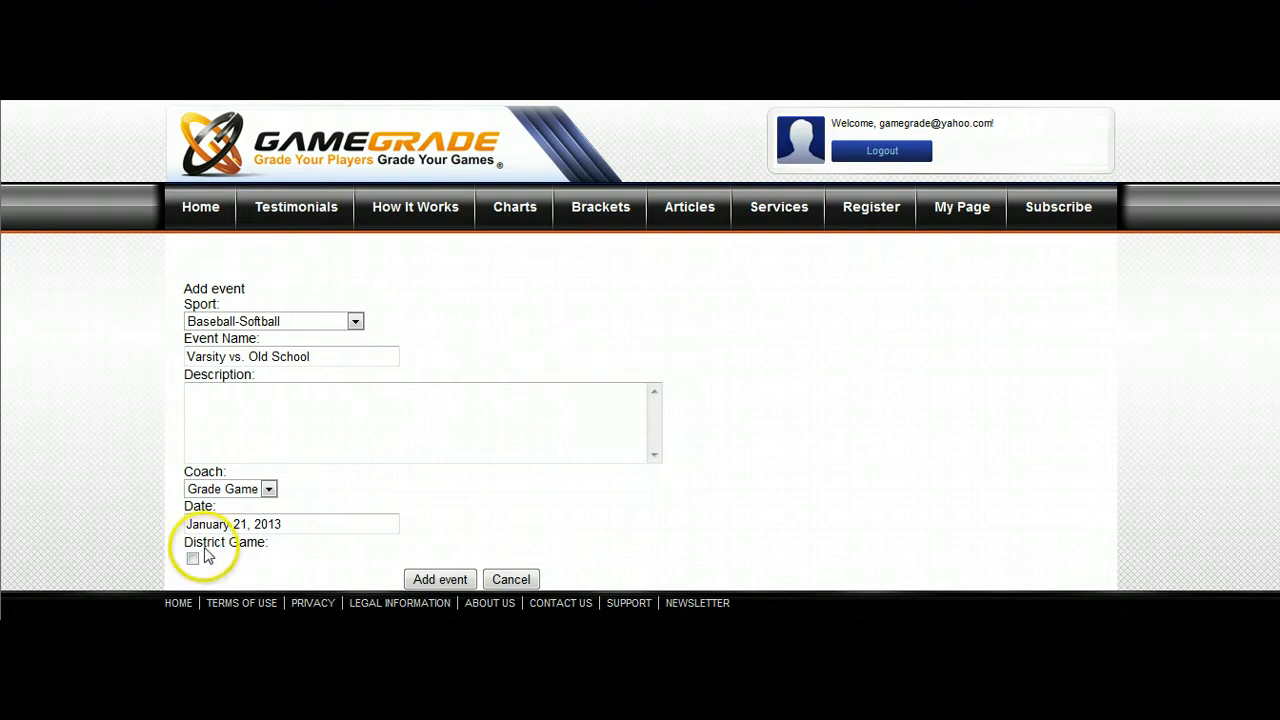
left_click(424, 580)
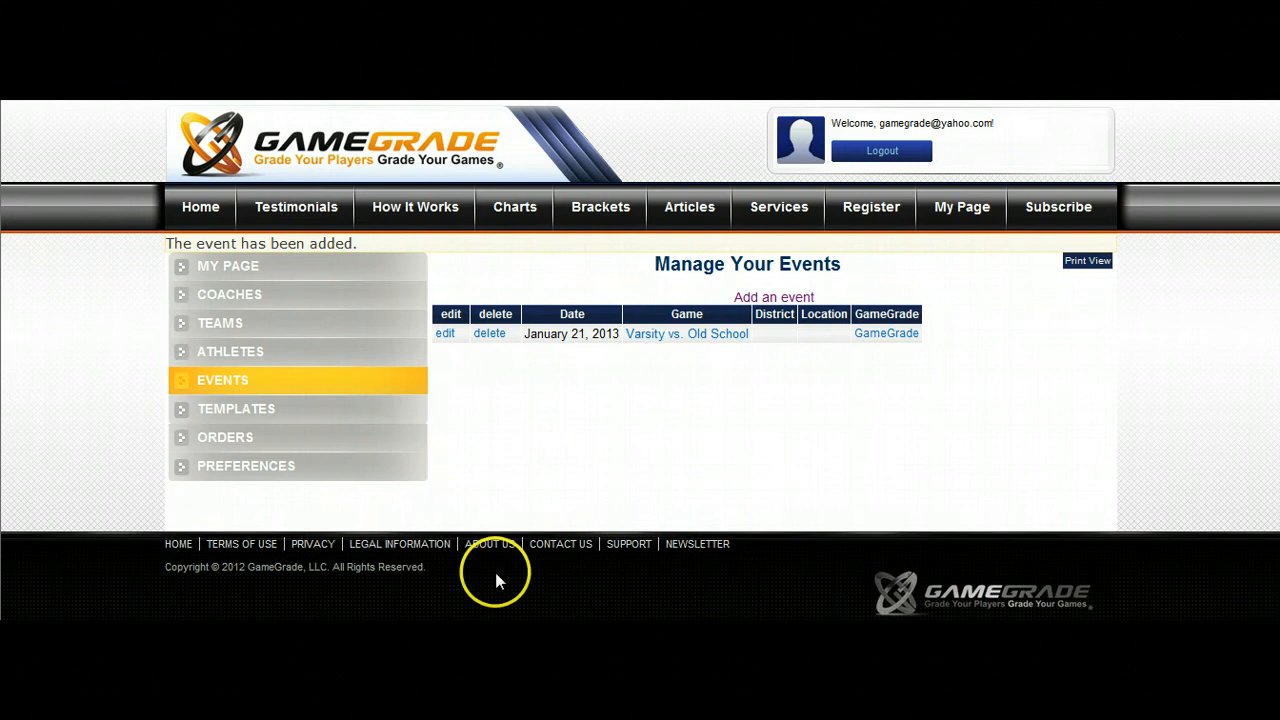
Open the Varsity vs. Old School event for grading and apply the Baseball/Softball- High School/Collegiate template.
left_click(962, 207)
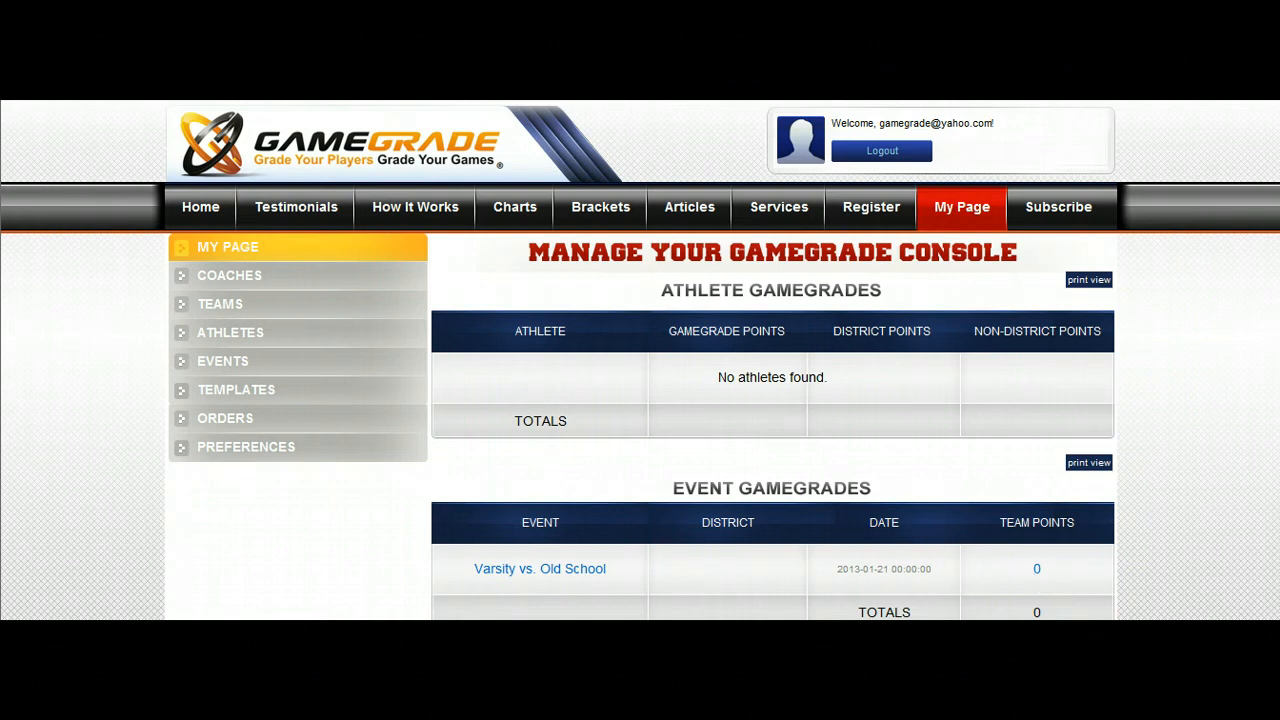
left_click(226, 366)
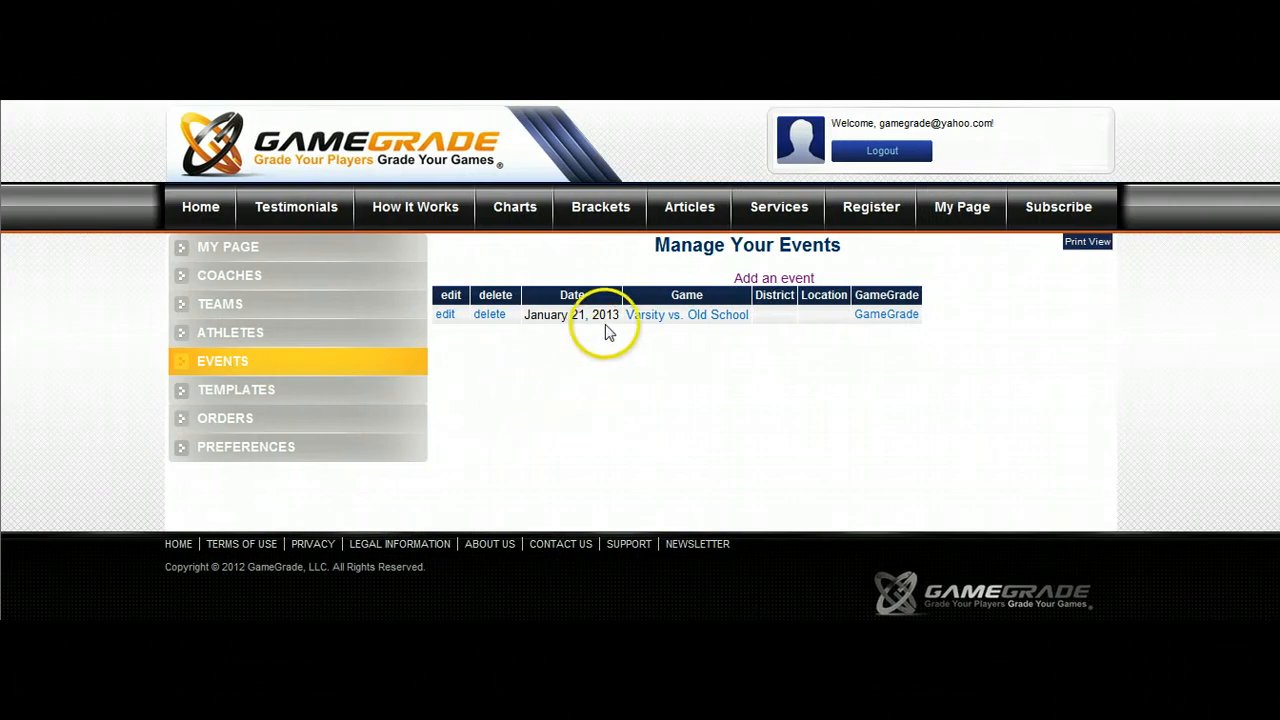
left_click(872, 318)
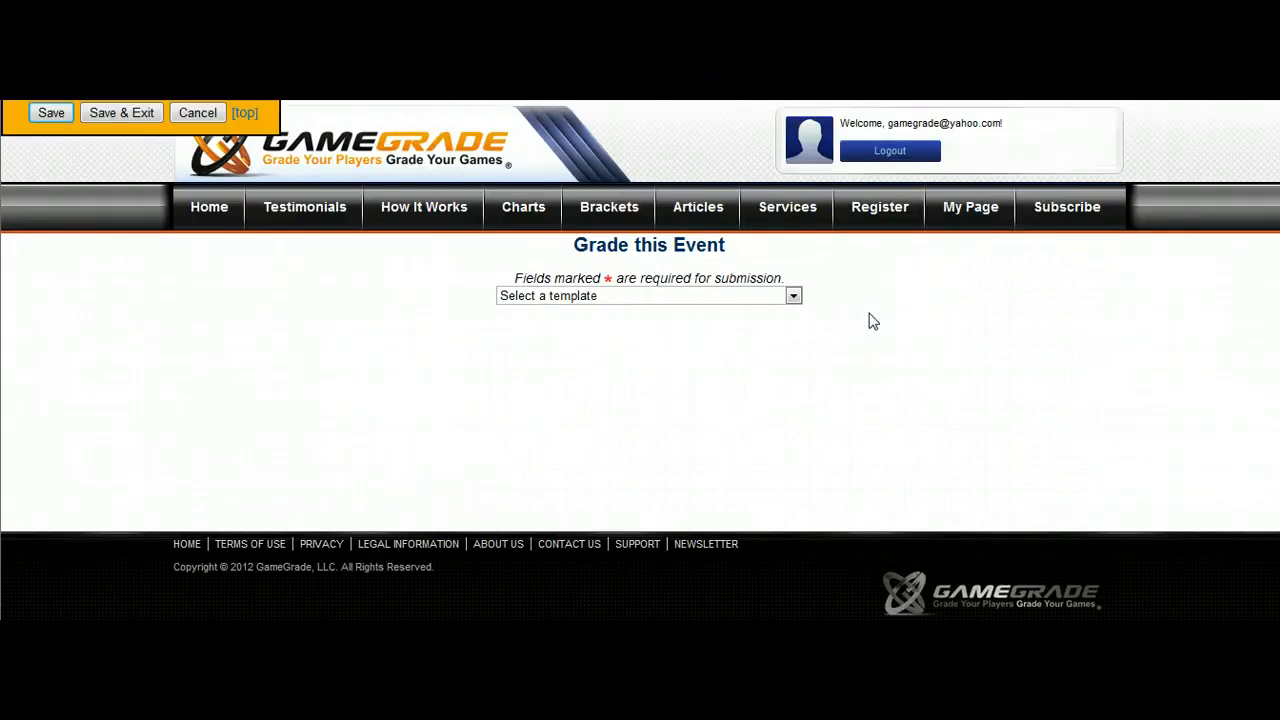
left_click(792, 296)
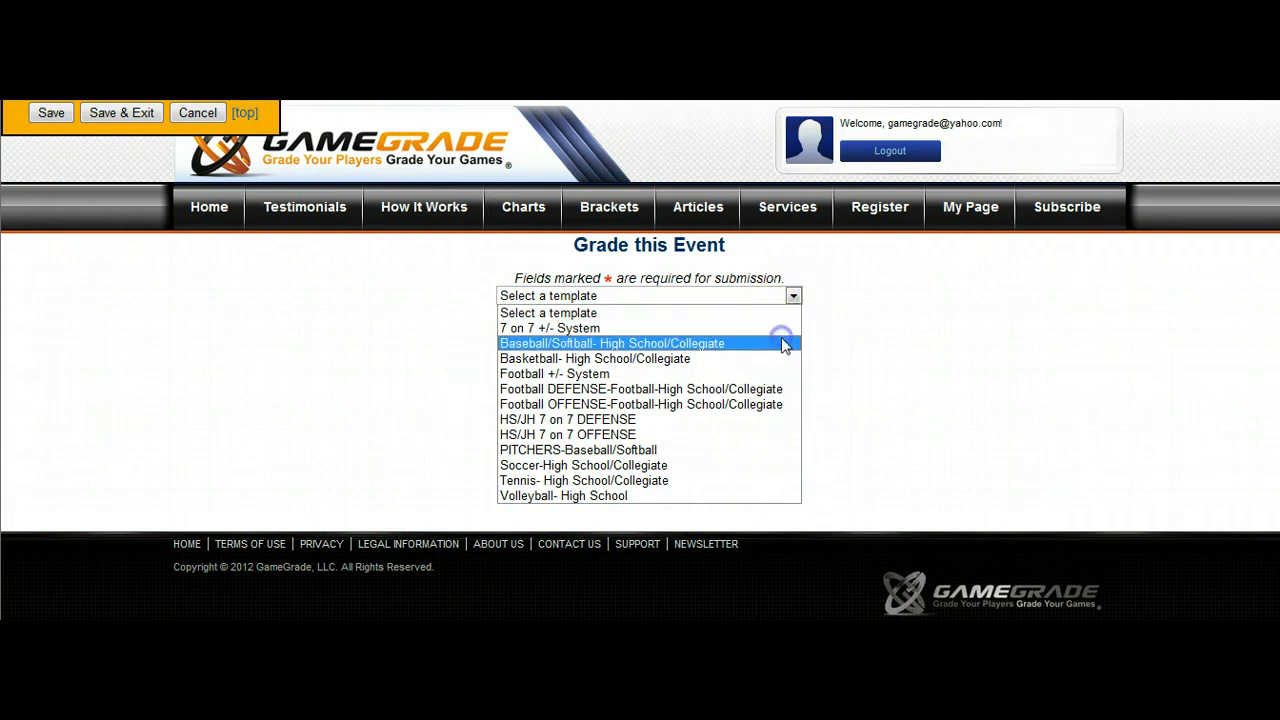
left_click(785, 343)
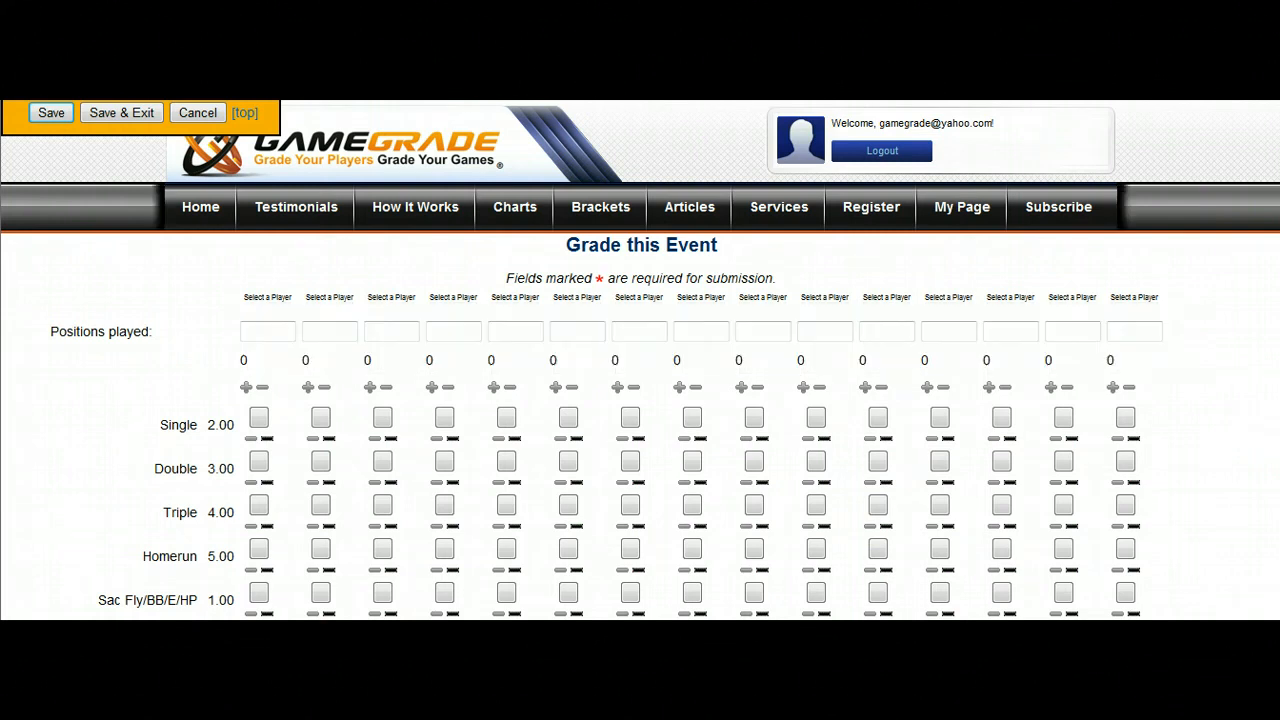
Assign the first listed player to the first column with position RF and score one single for 2 points.
left_click(265, 295)
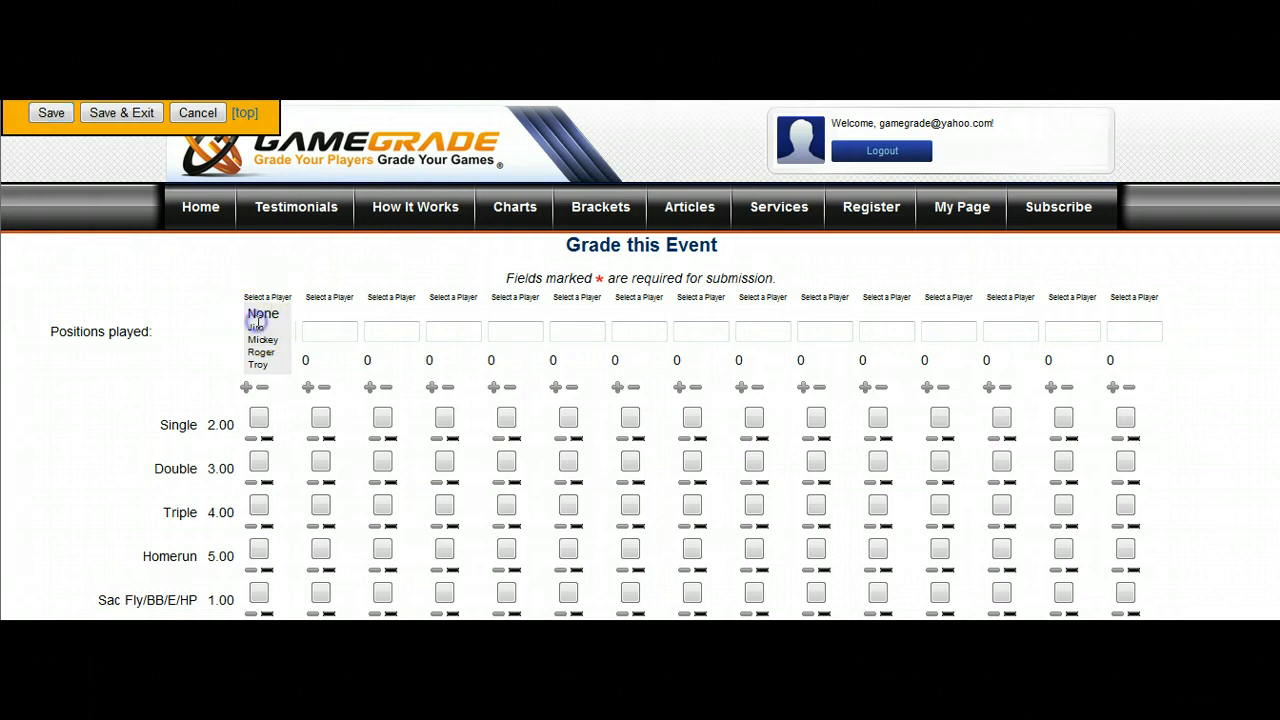
left_click(257, 326)
left_click(259, 329)
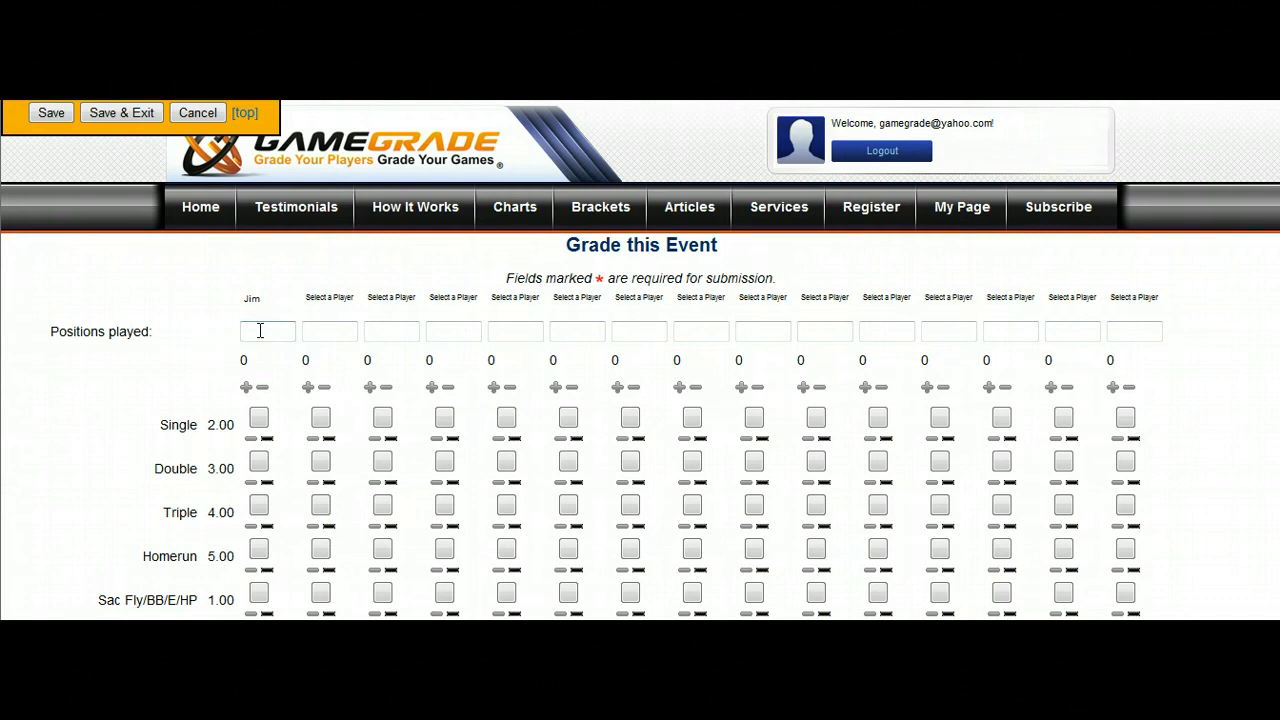
type("RF")
left_click(80, 540)
left_click(328, 400)
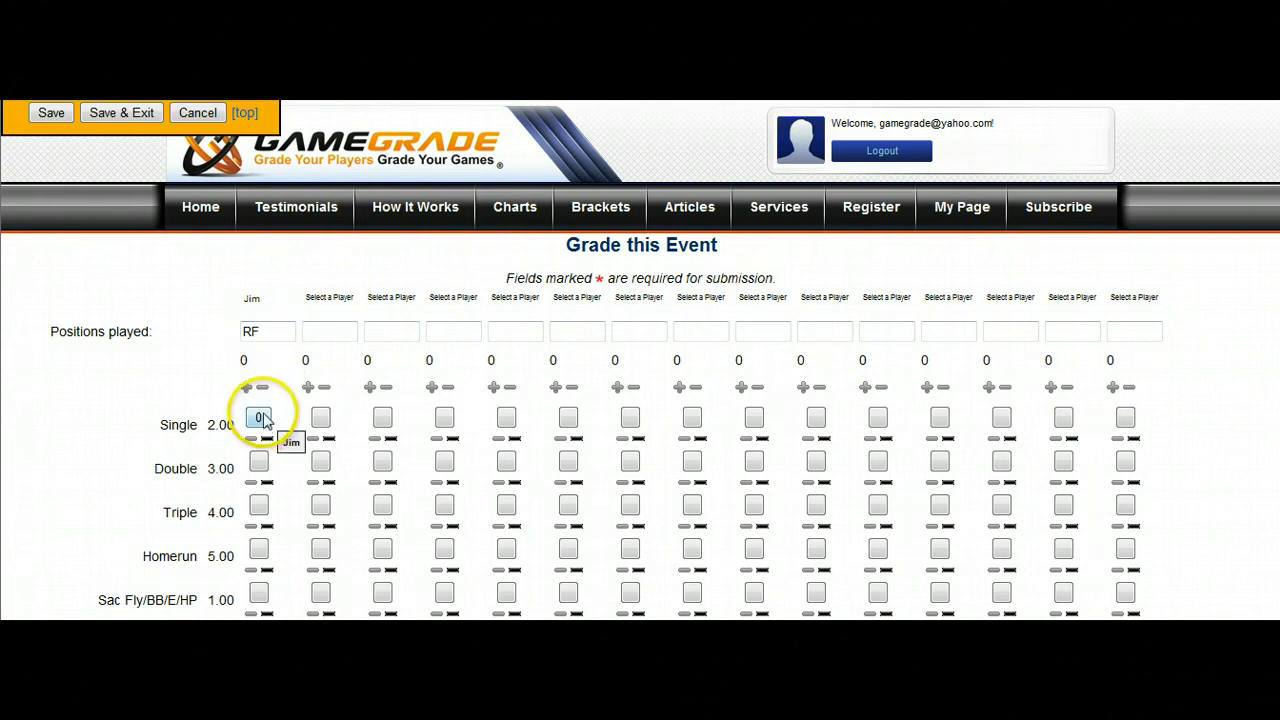
type("2")
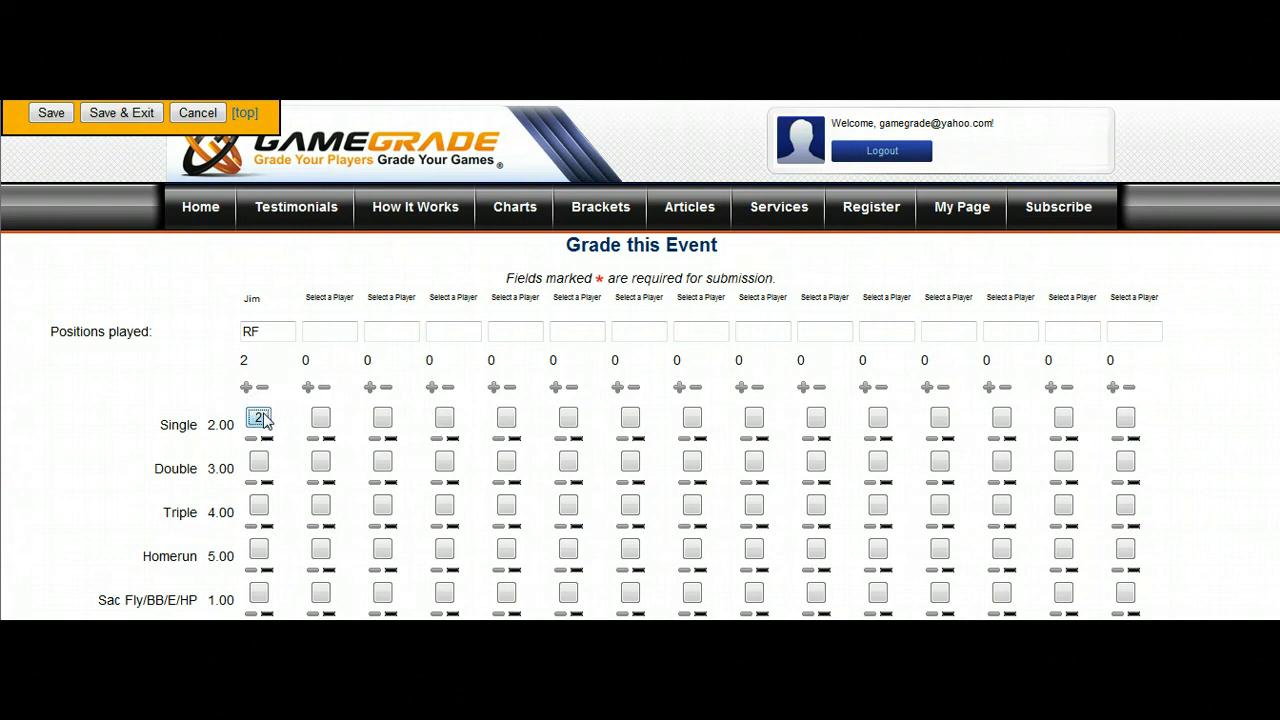
Add repeated doubles to the first player's column until the Double score is 27.
left_click(259, 464)
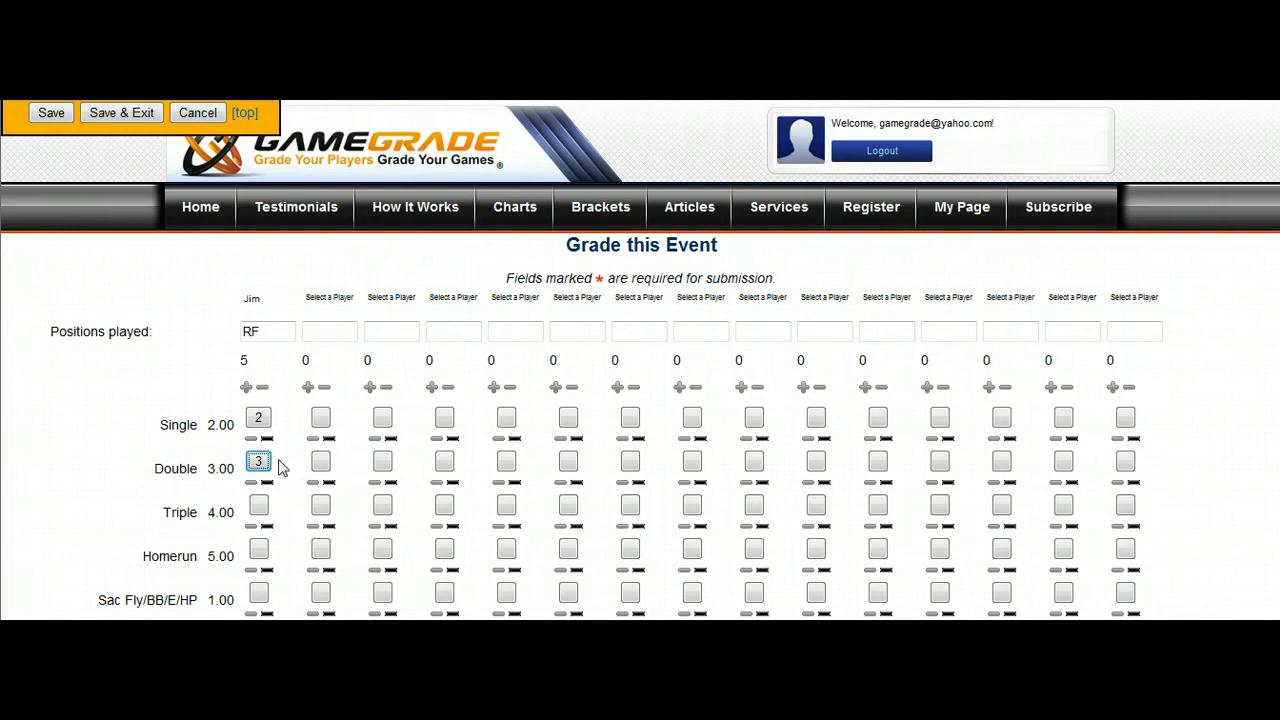
left_click(260, 463)
left_click(260, 463)
left_click(261, 465)
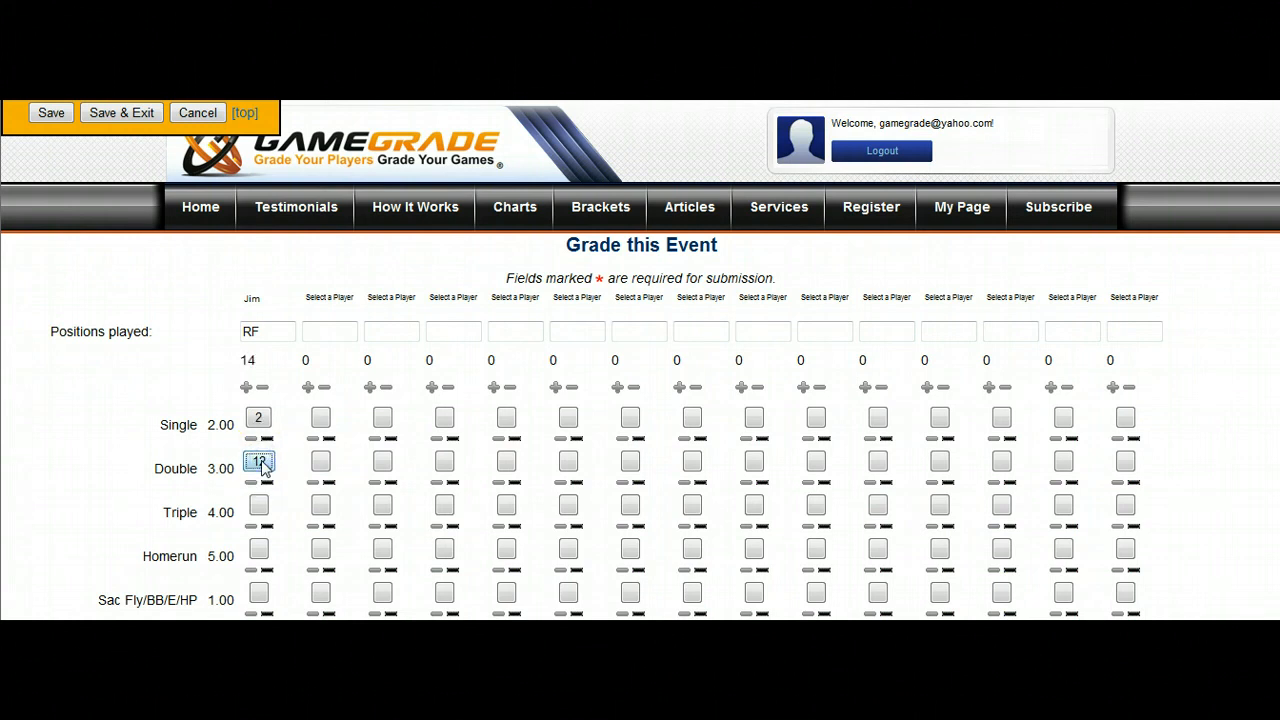
left_click(260, 463)
left_click(260, 463)
left_click(261, 465)
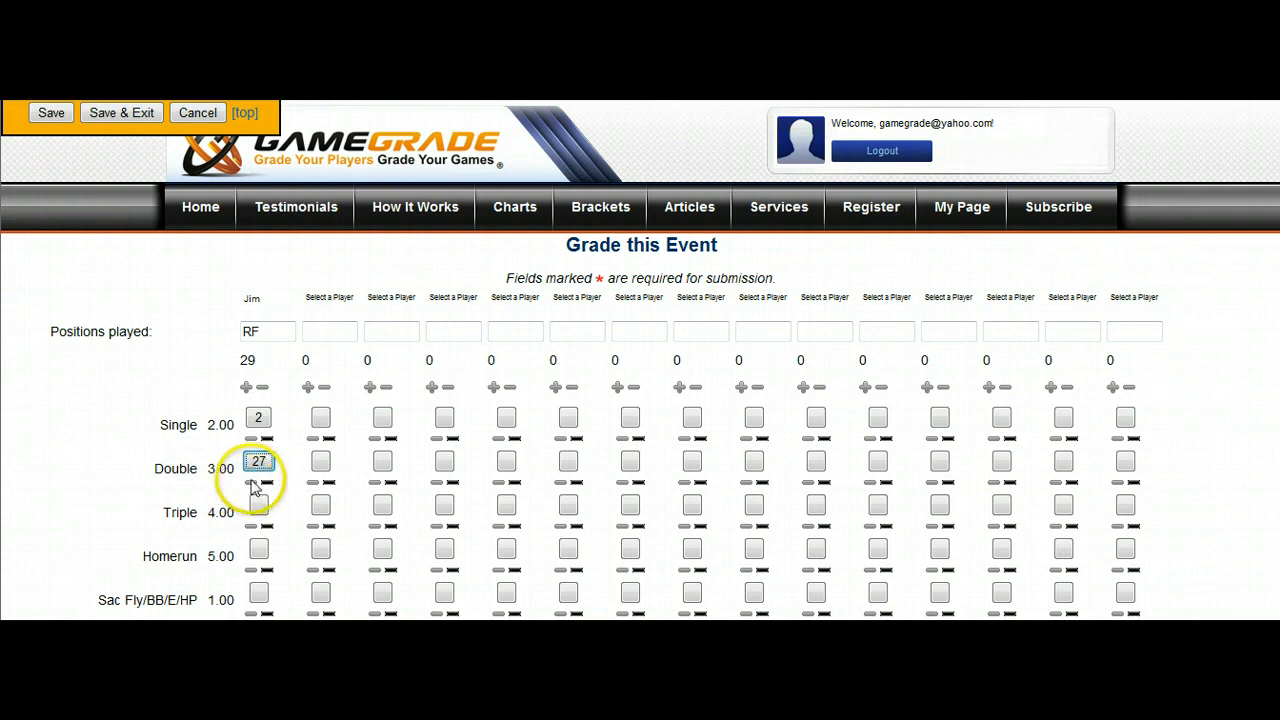
Subtract the first player's doubles until the Double score is back to 0.
left_click(252, 484)
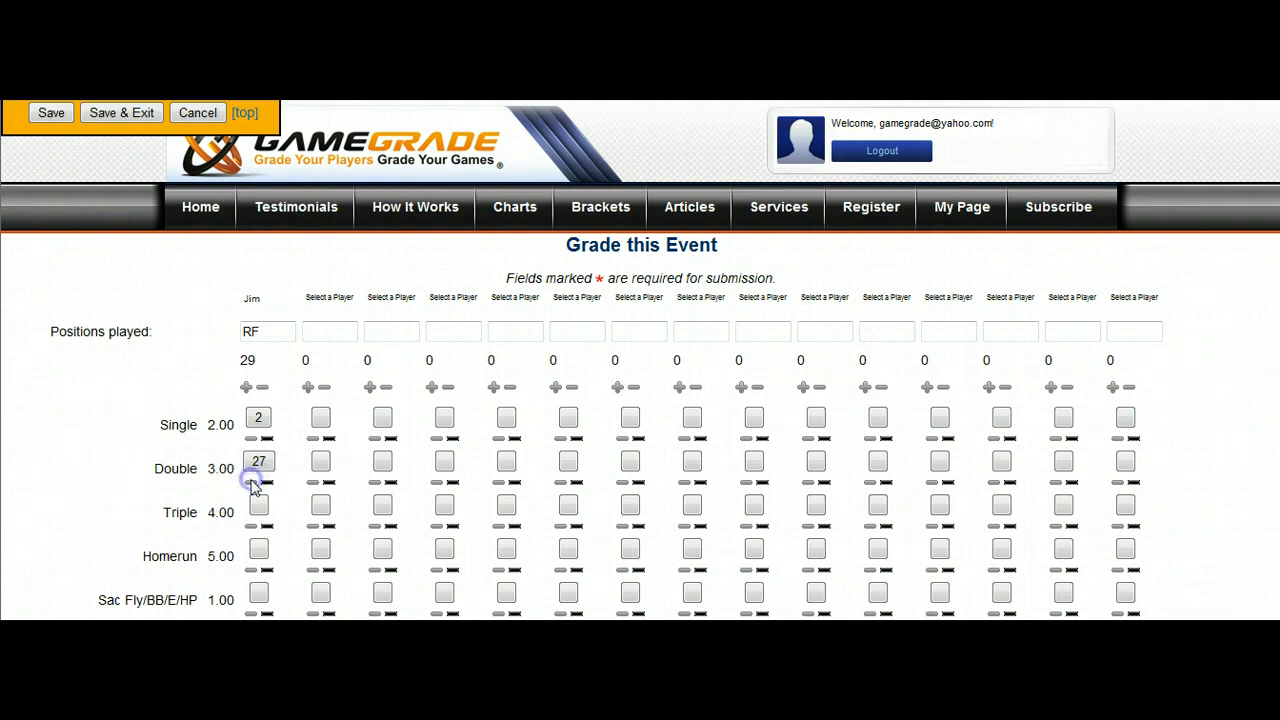
left_click(252, 484)
left_click(252, 484)
left_click(252, 484)
left_click(252, 484)
left_click(252, 484)
left_click(267, 484)
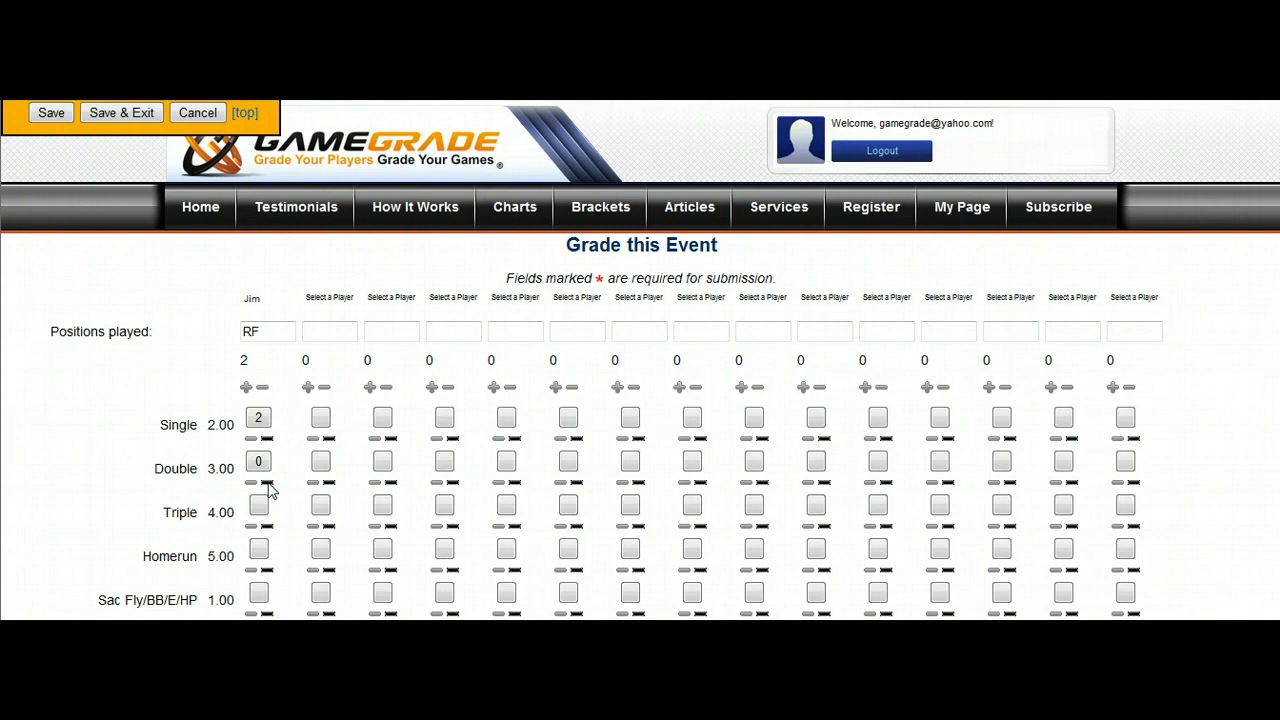
left_click(261, 483)
Score two put outs for 2 points and two mental errors for -6 points in the first player's column.
scroll(257, 286, "down", 15)
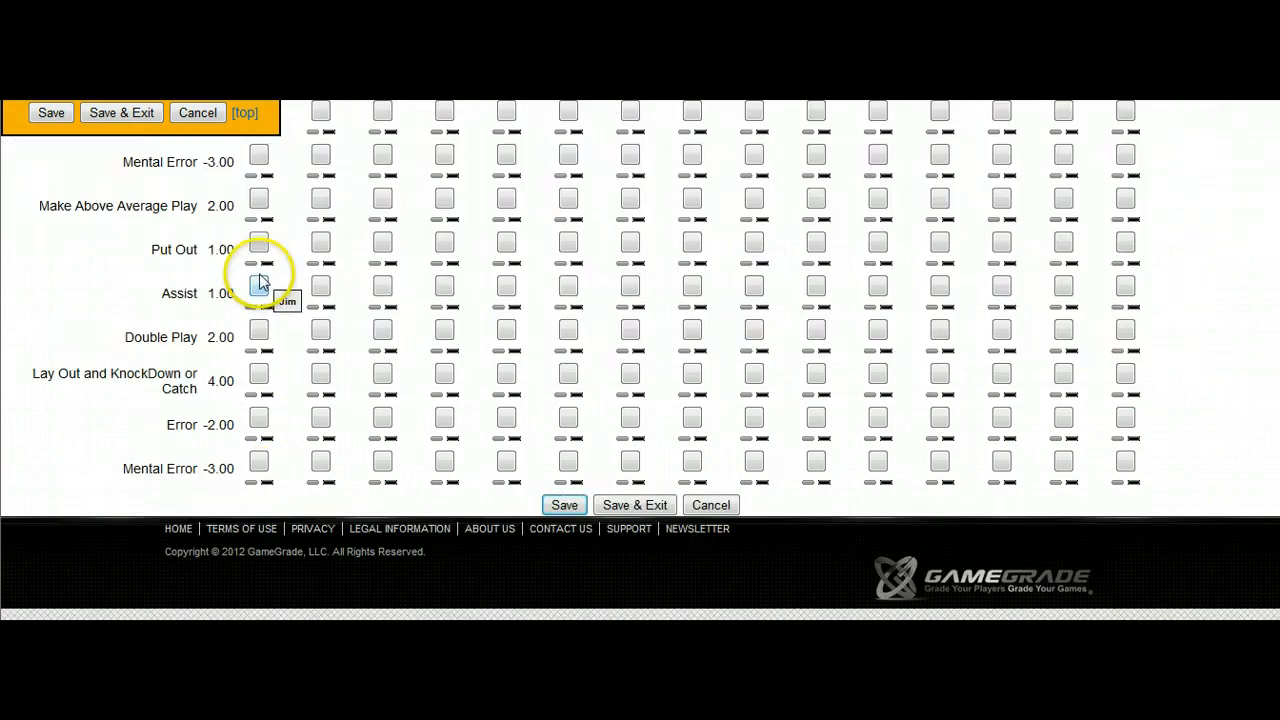
left_click(258, 243)
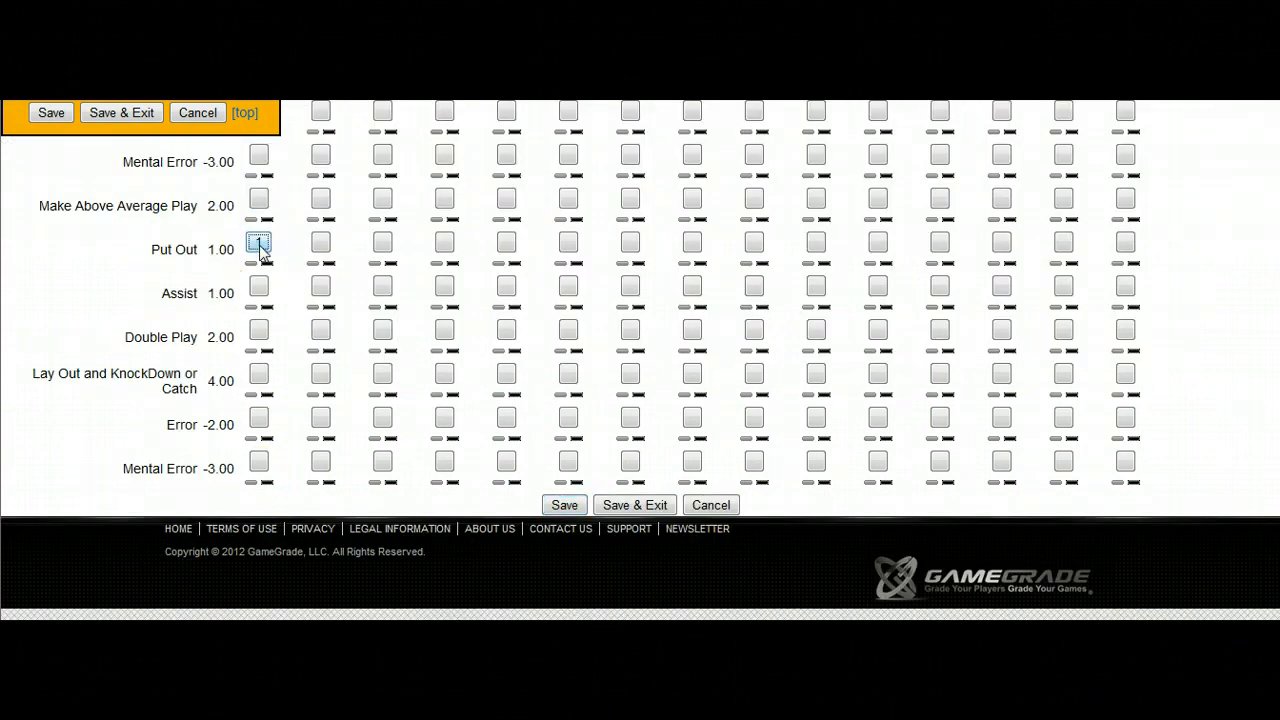
left_click(258, 243)
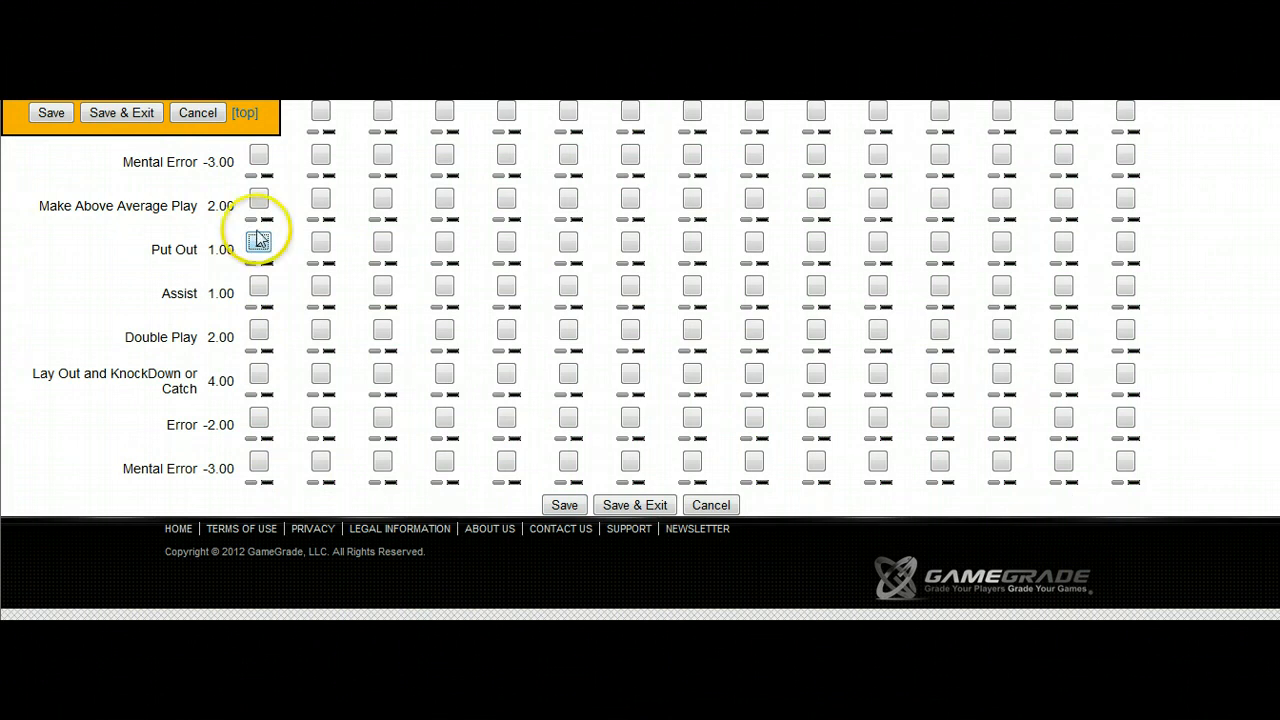
left_click(257, 157)
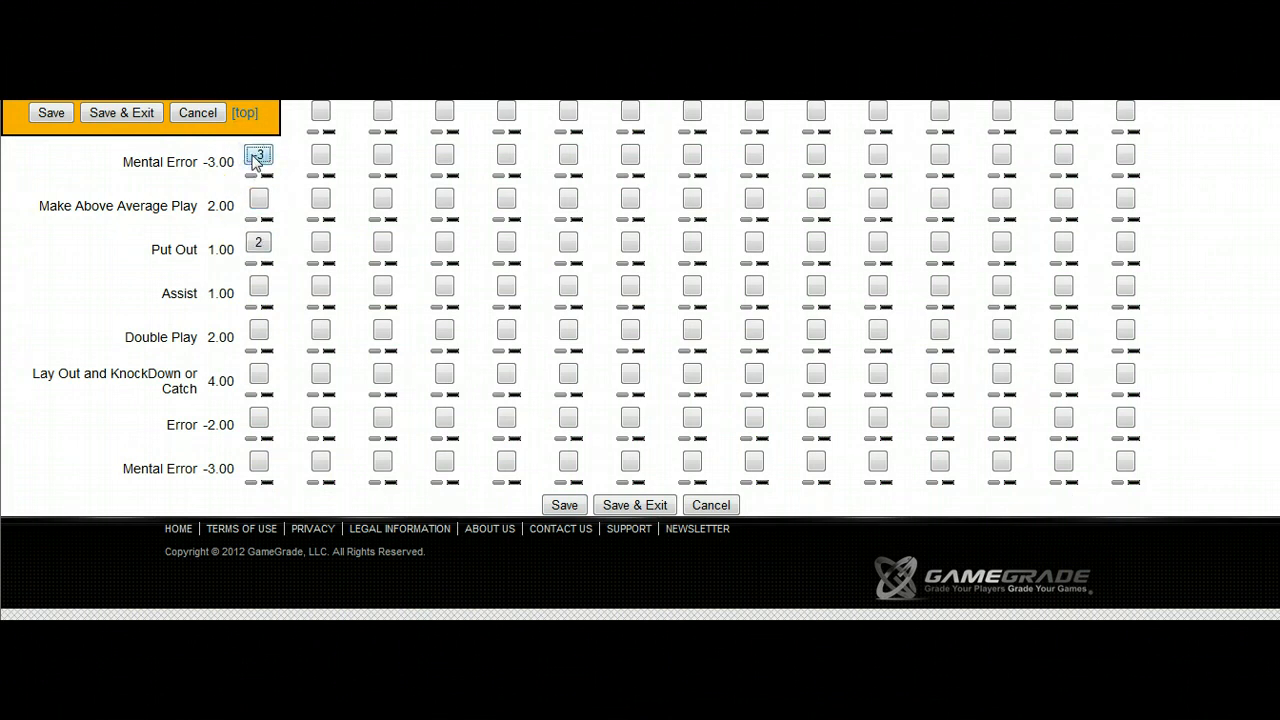
left_click(357, 470)
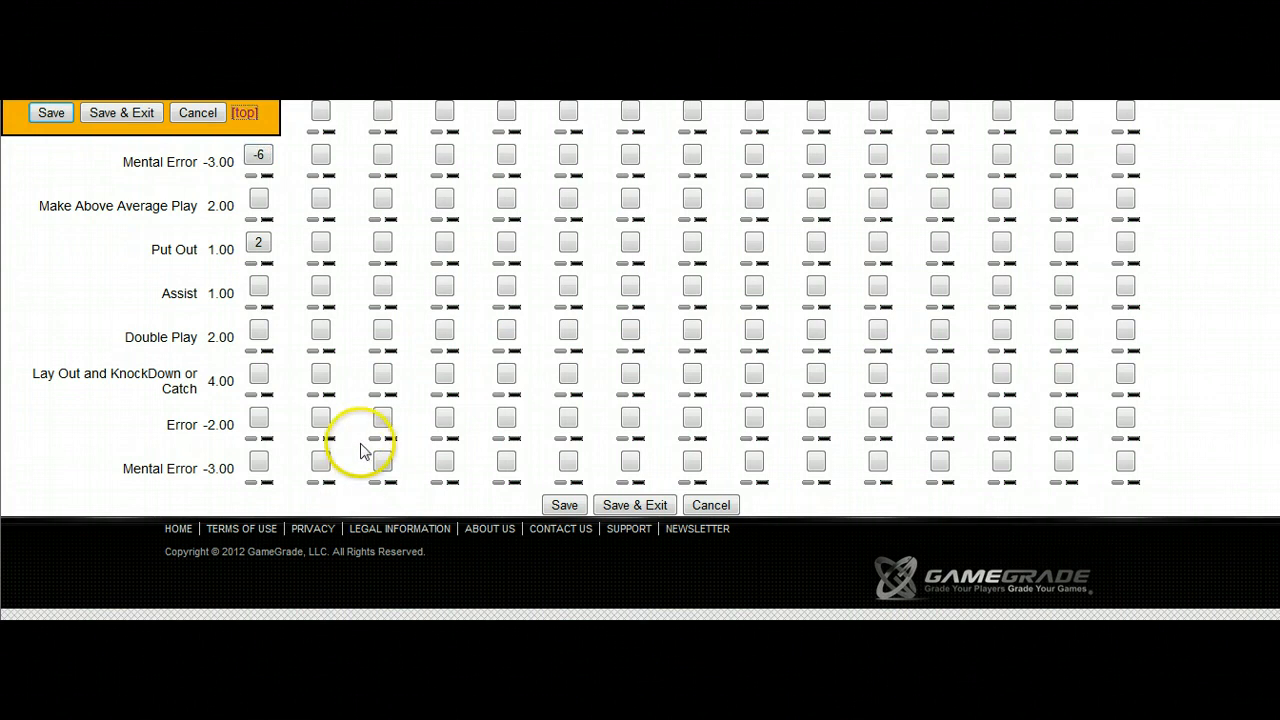
Add the second listed player to the second column with position cf and a 4-point triple, saving and exiting the grading.
left_click(245, 114)
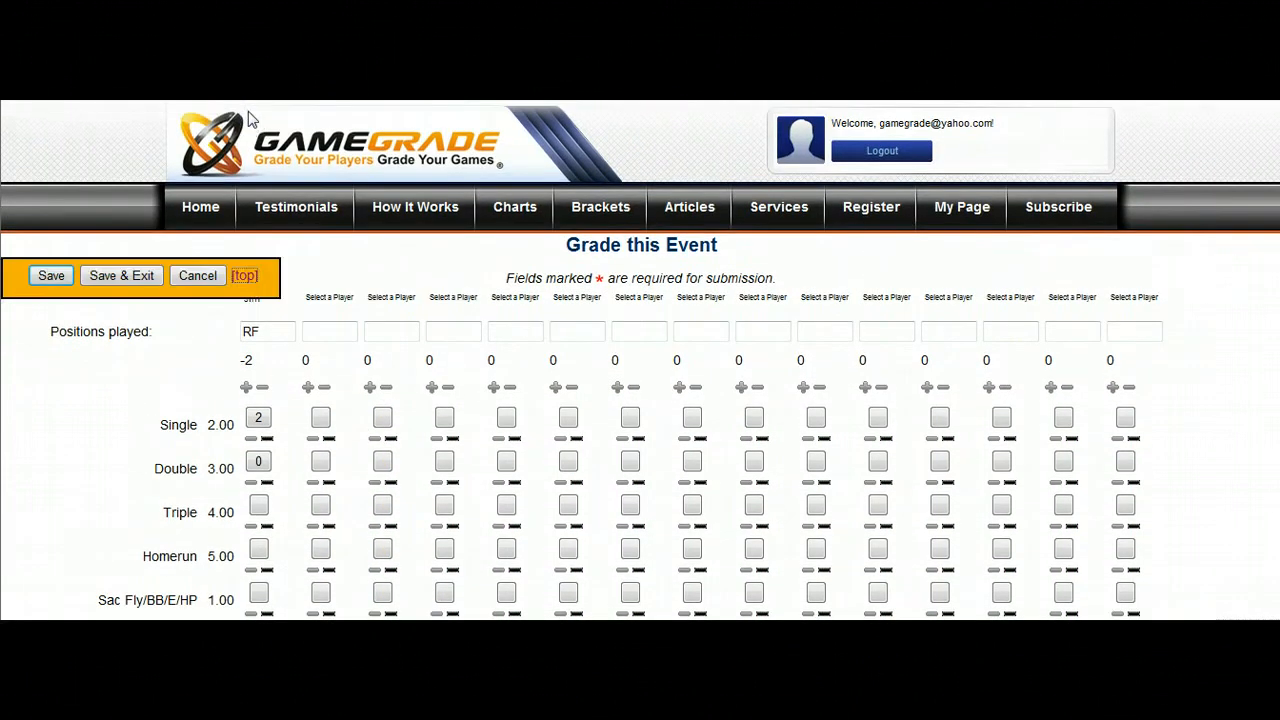
left_click(331, 297)
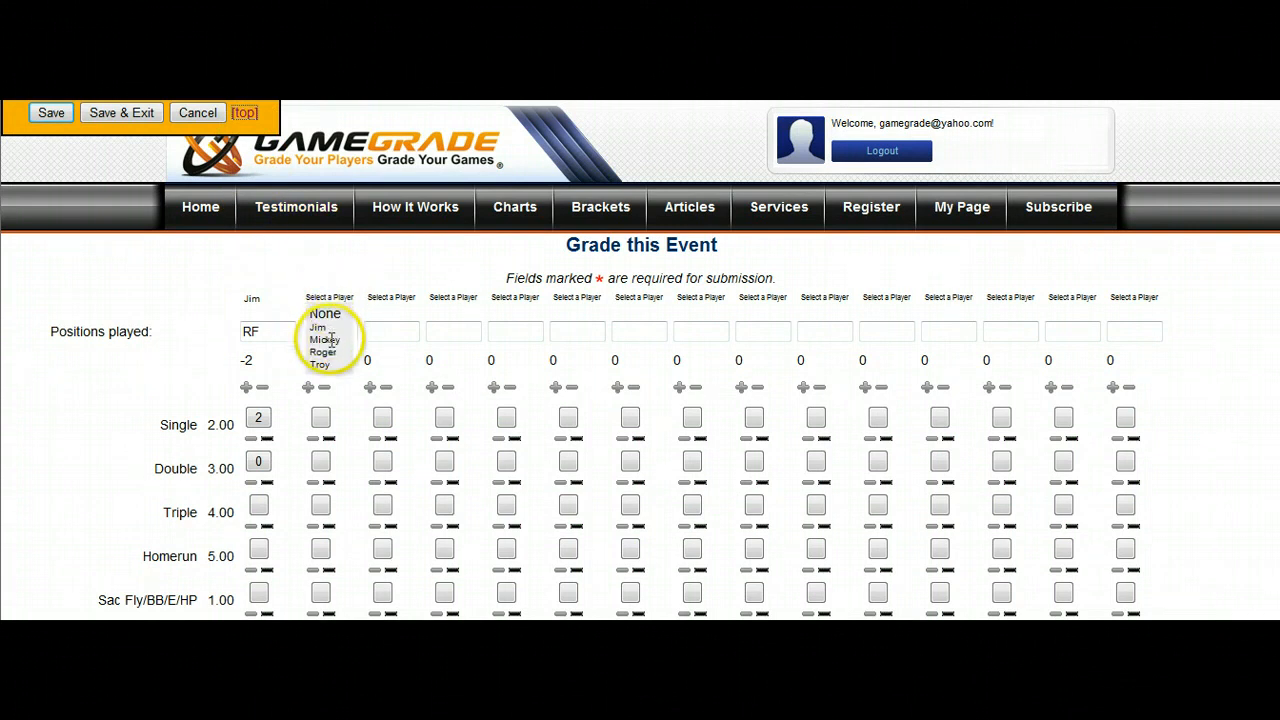
left_click(329, 340)
left_click(333, 331)
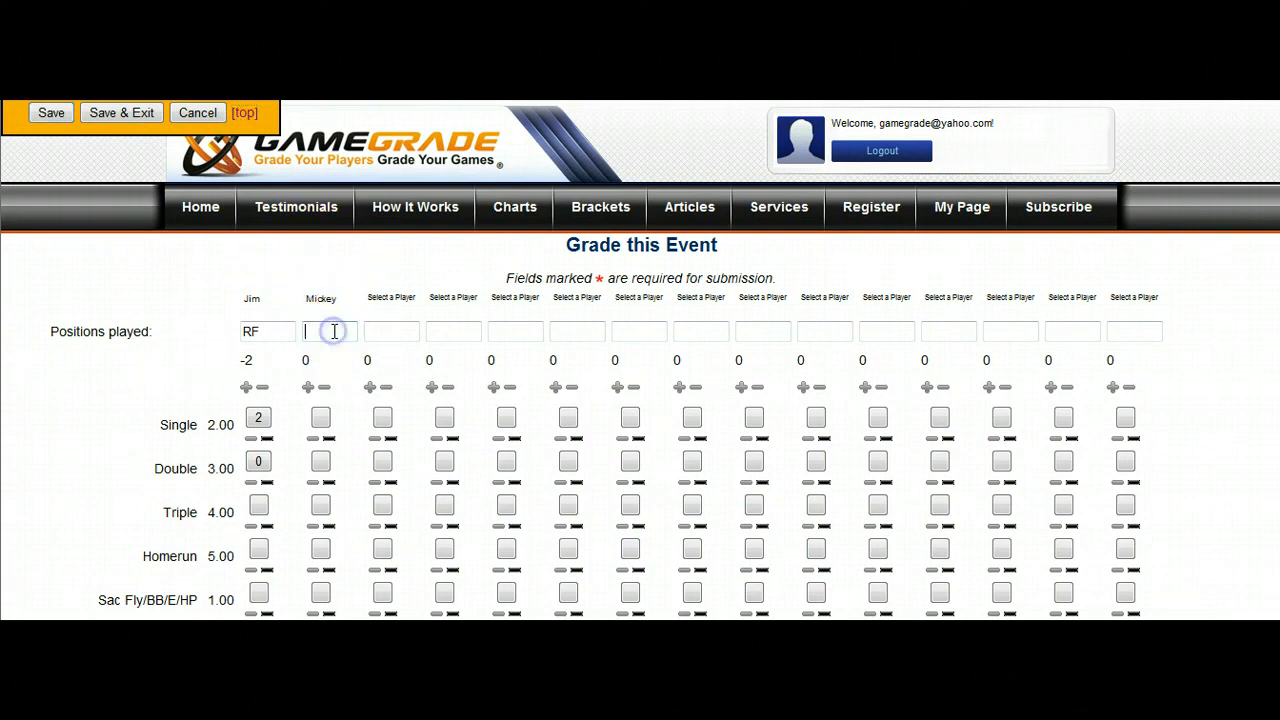
type("cf")
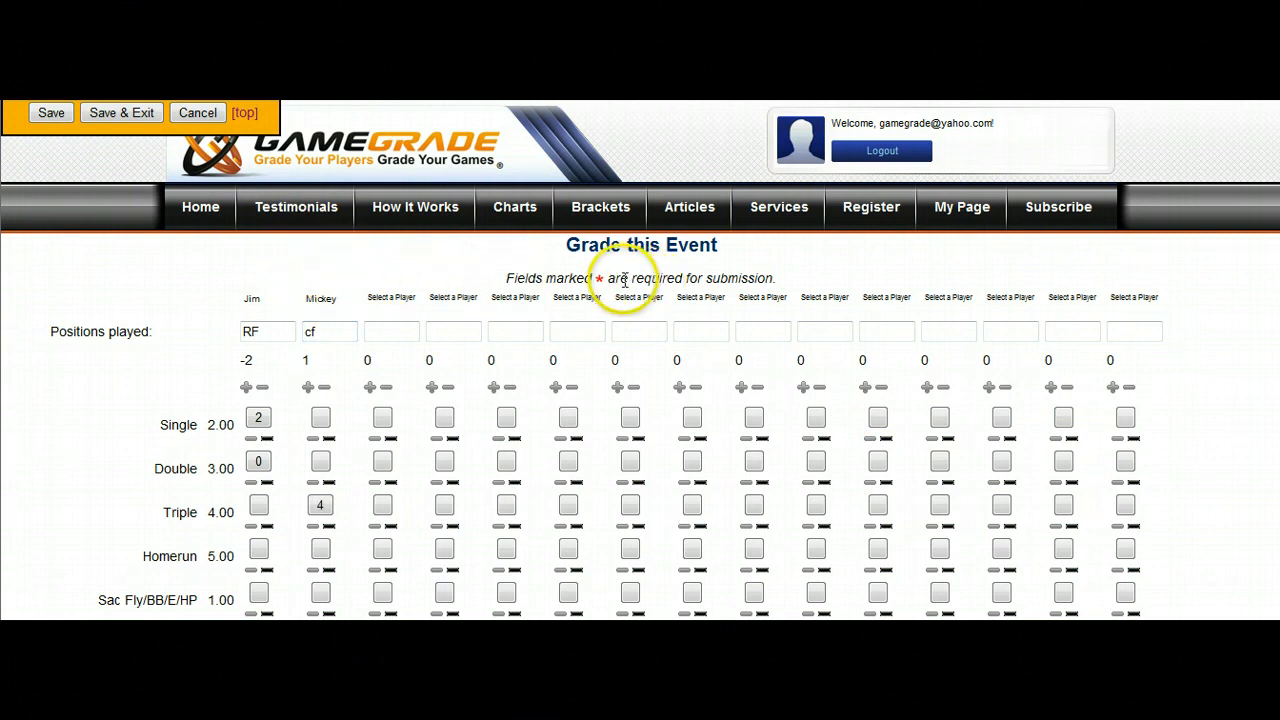
left_click(119, 113)
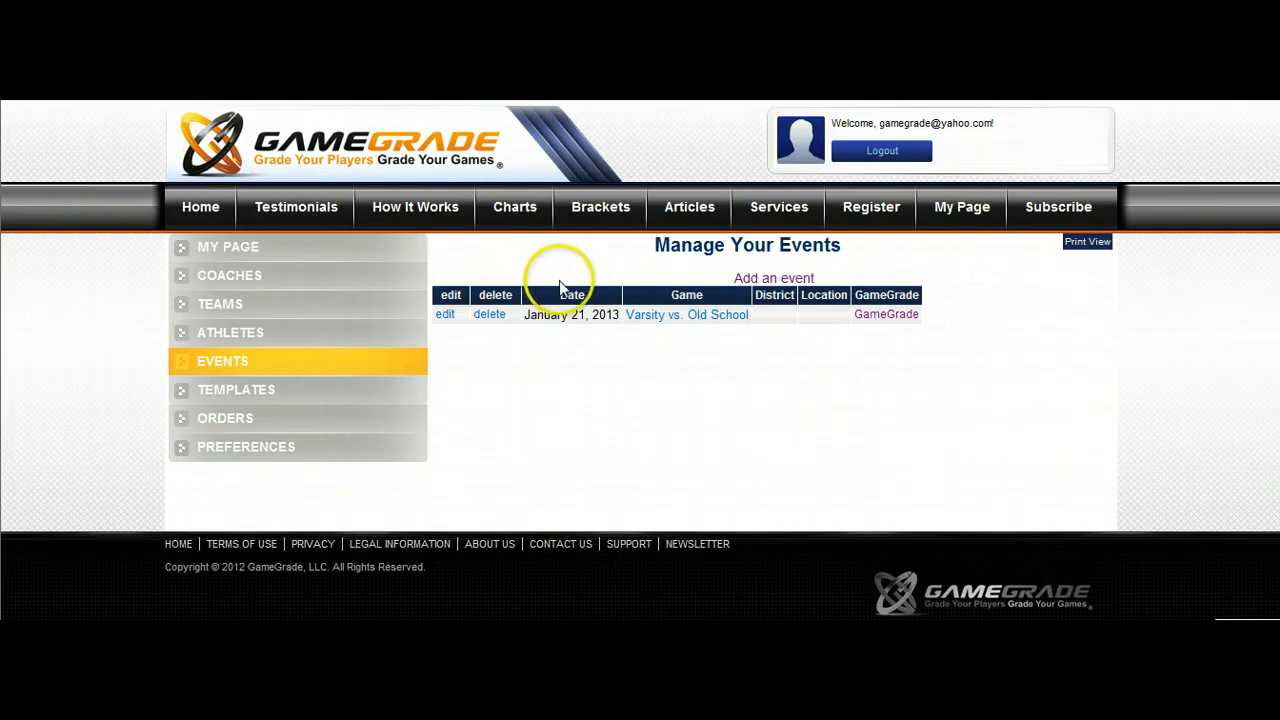
Review the athlete and event GameGrade points in the console on My Page and open the print view of the athlete GameGrades.
left_click(960, 218)
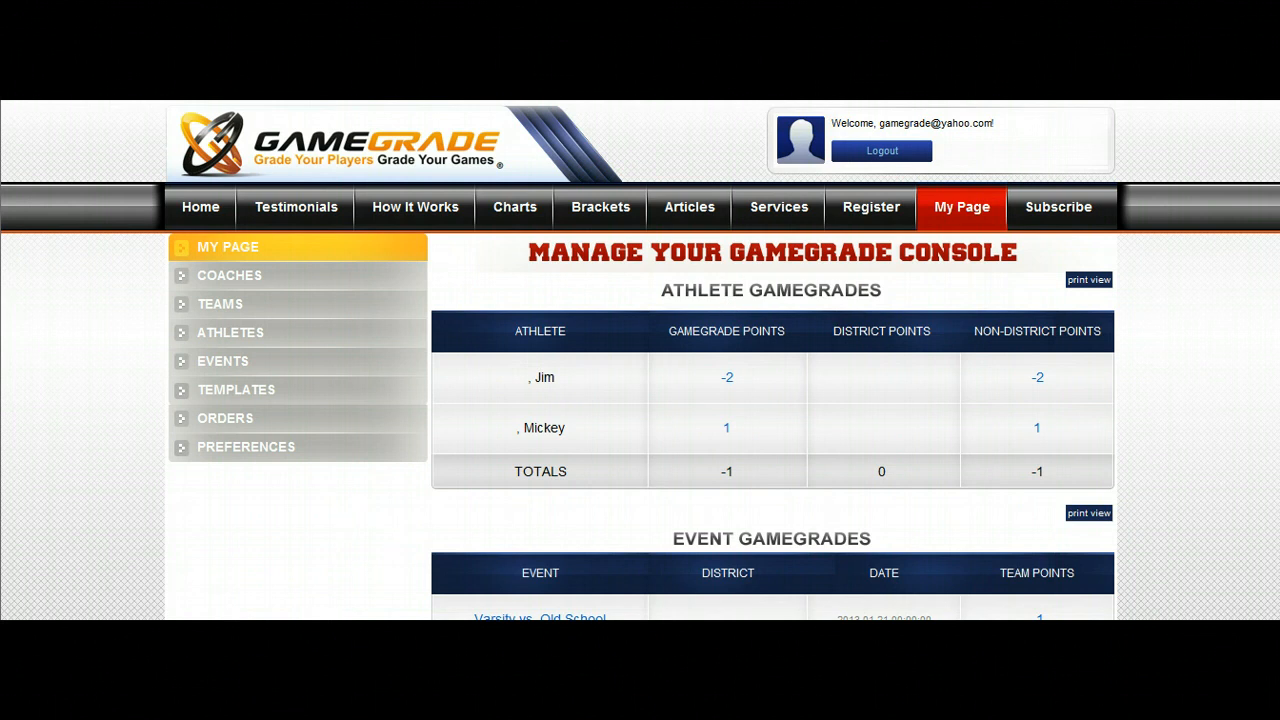
scroll(670, 377, "down", 1)
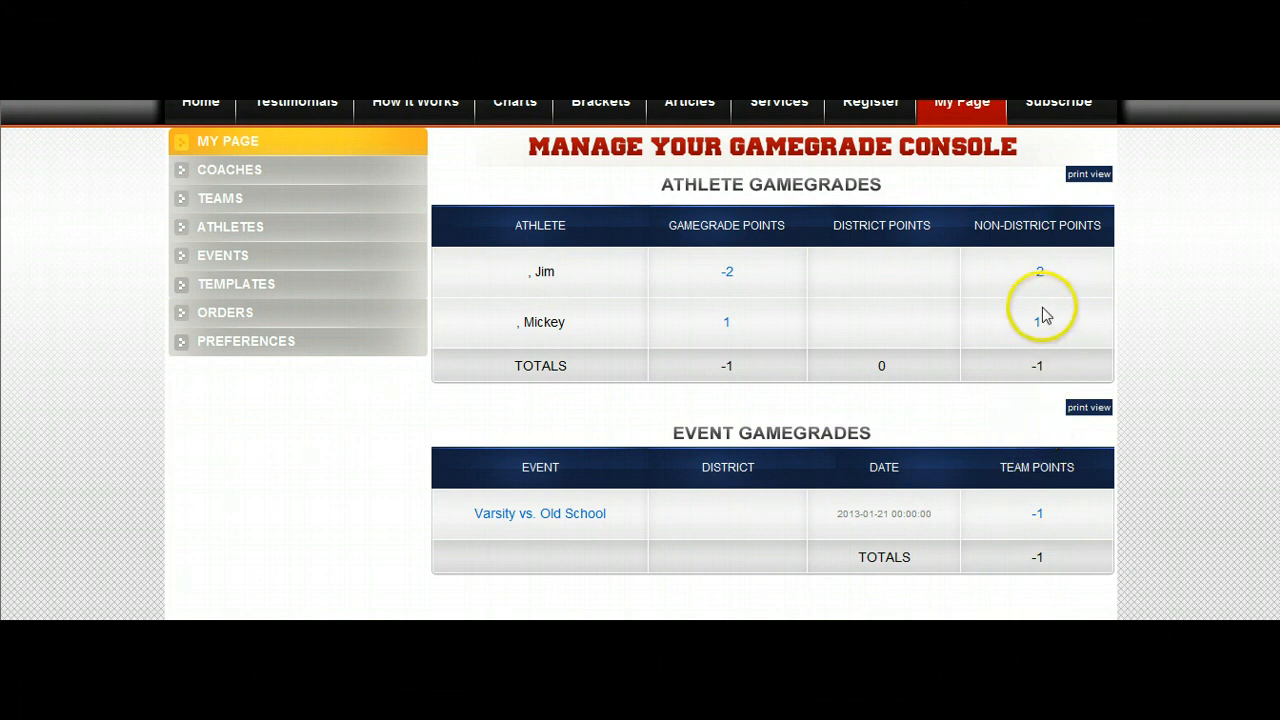
left_click(1031, 336)
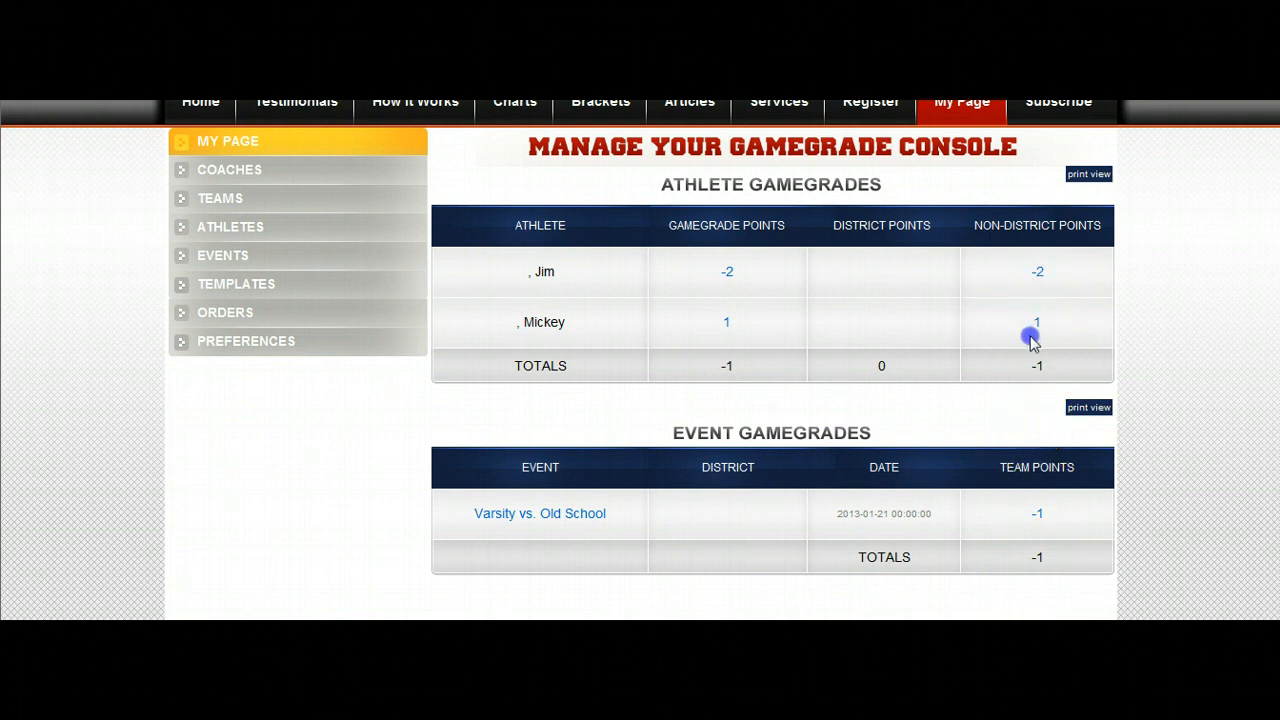
left_click_drag(1031, 338, 1057, 278)
scroll(985, 364, "down", 1)
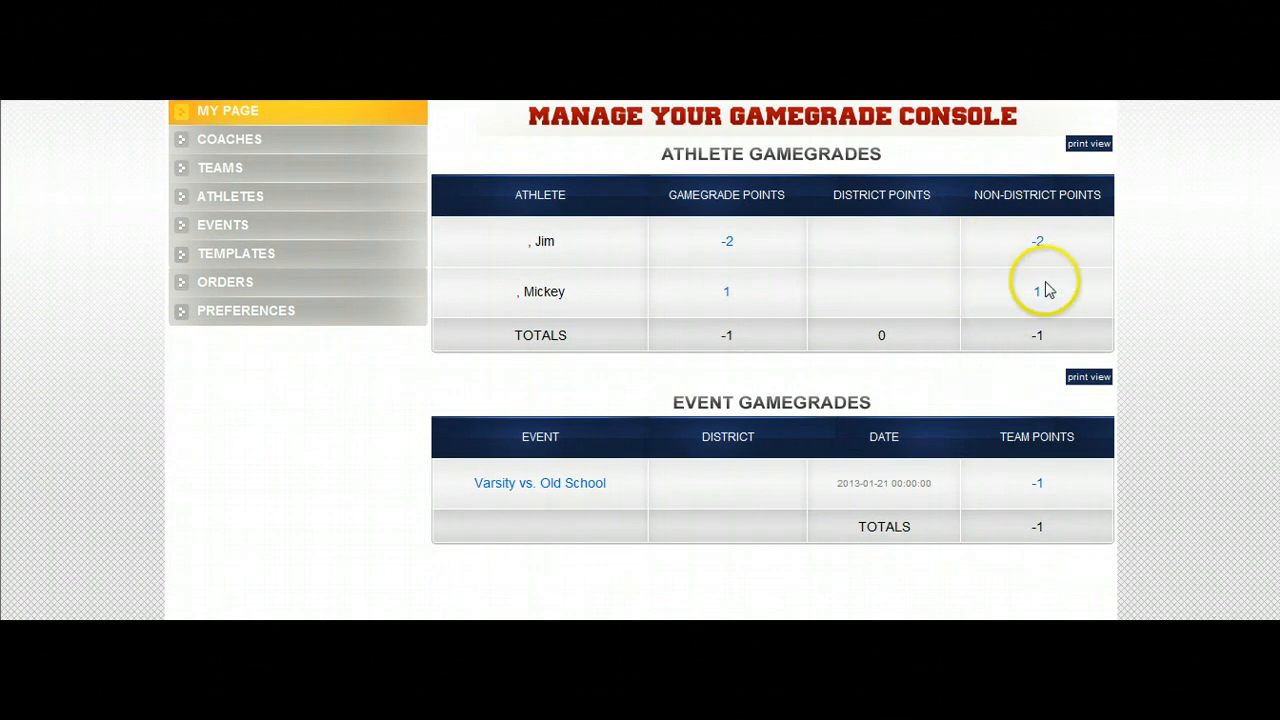
left_click(1088, 145)
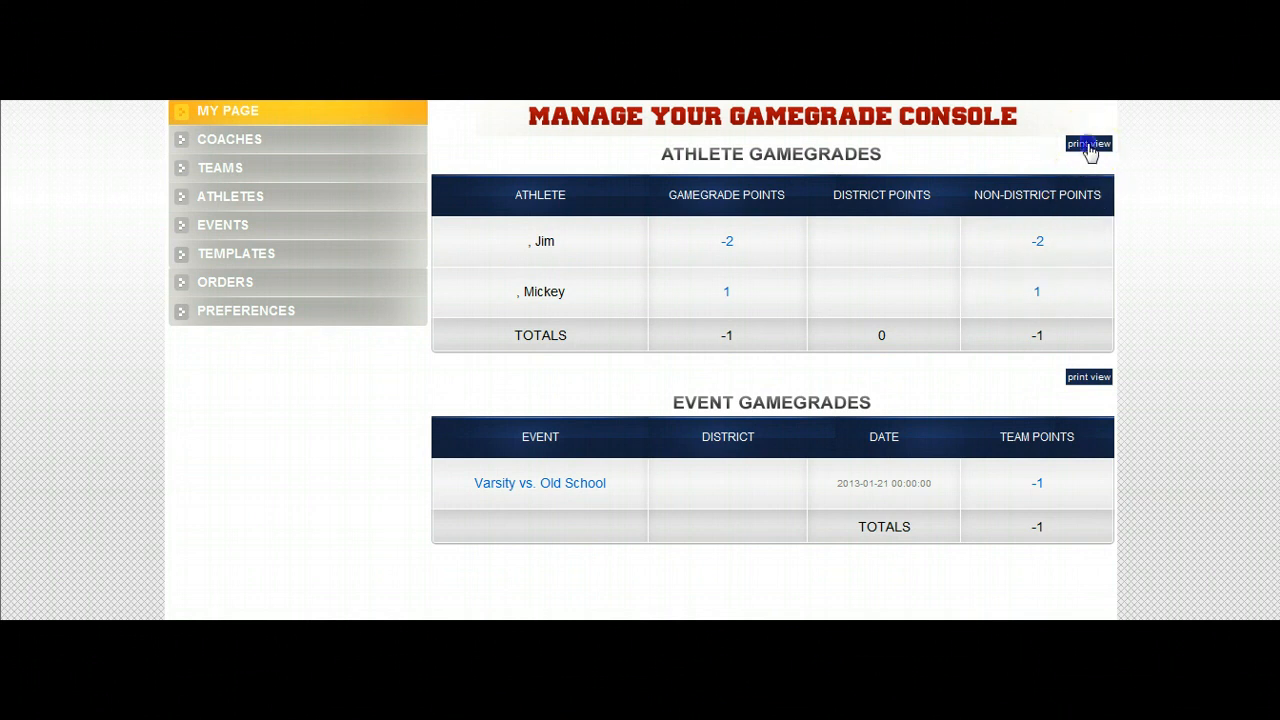